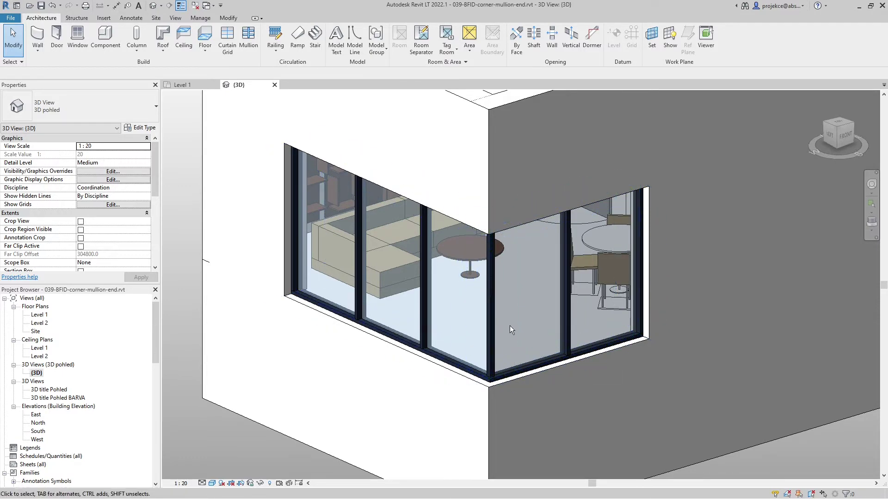
Zoom out and back in to review the finished glass-on-glass corner in the end file.
scroll(435, 382, "down", 6)
scroll(522, 360, "up", 8)
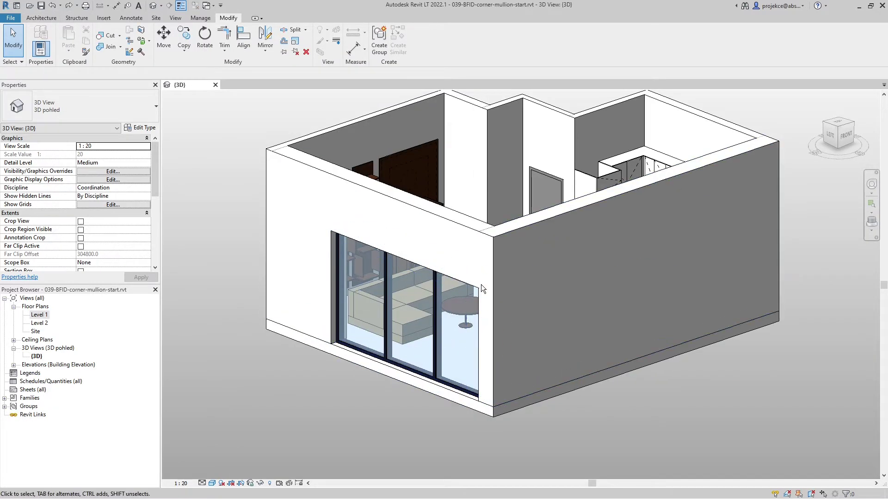
In Level 1, use CS (Create Similar) on the storefront to draw another along the bottom wall.
double_click(39, 315)
scroll(470, 294, "up", 8)
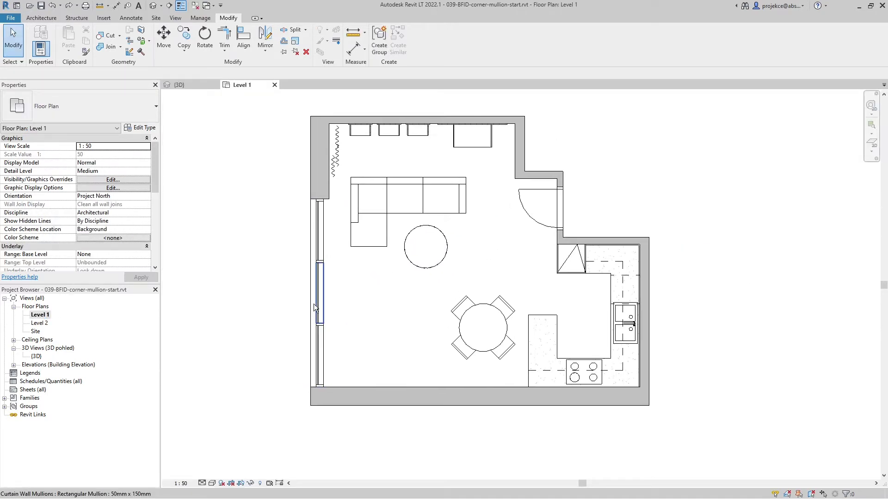
left_click(318, 307)
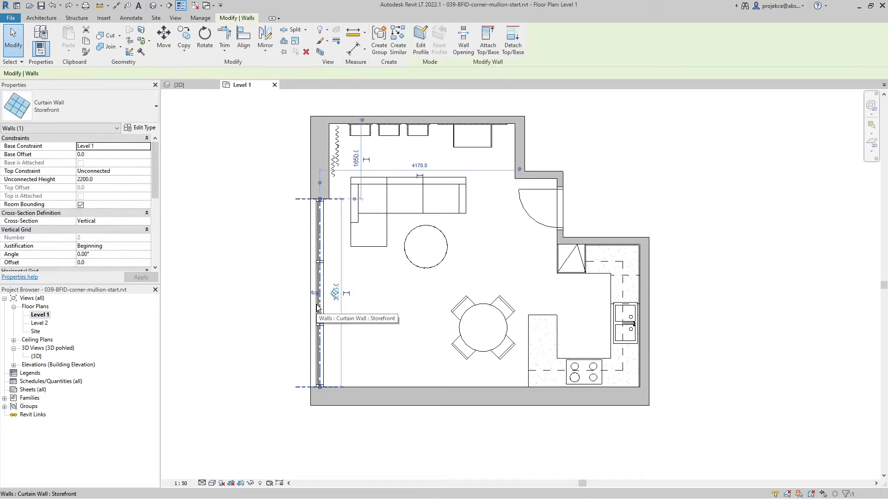
key("c")
key("s")
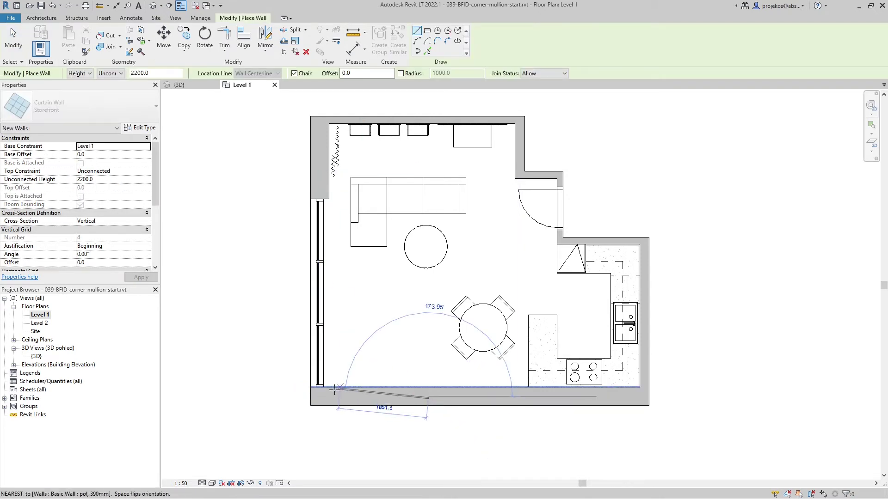
left_click(428, 396)
key("Escape")
key("Escape")
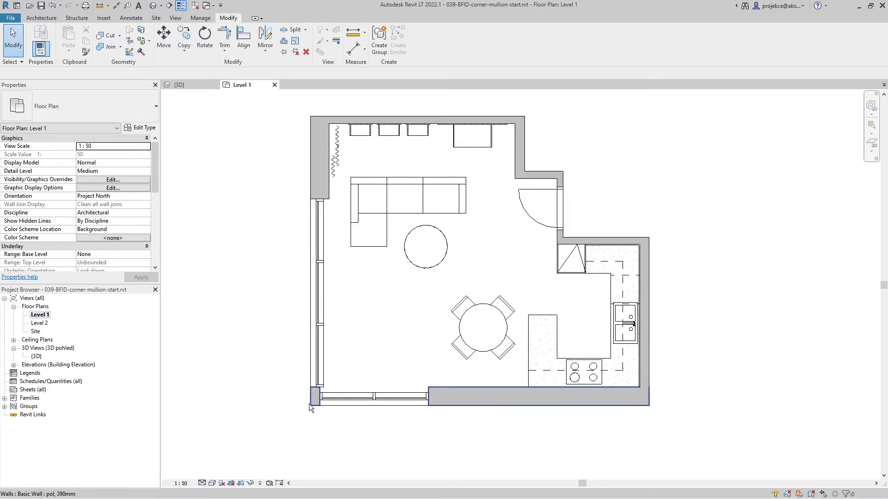
Shorten the bottom storefront to 2270.0, then Trim/Extend to Corner on both storefronts.
scroll(336, 400, "up", 3)
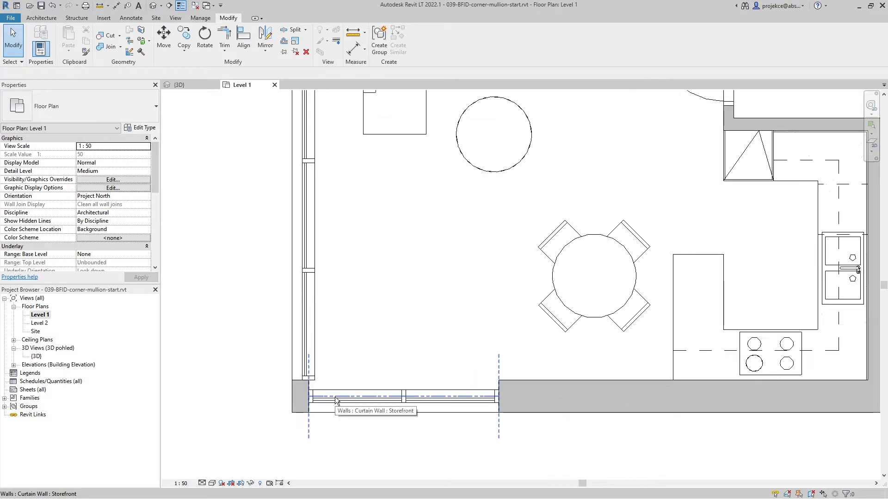
left_click(336, 400)
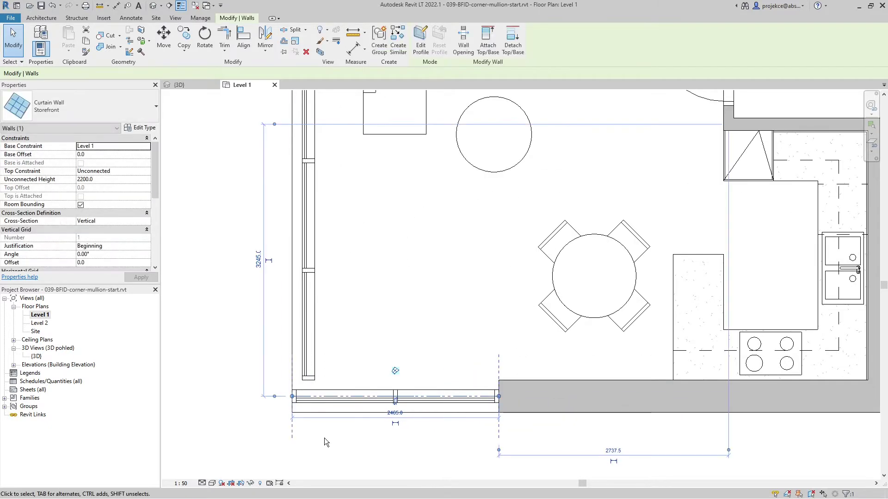
left_click_drag(292, 398, 351, 393)
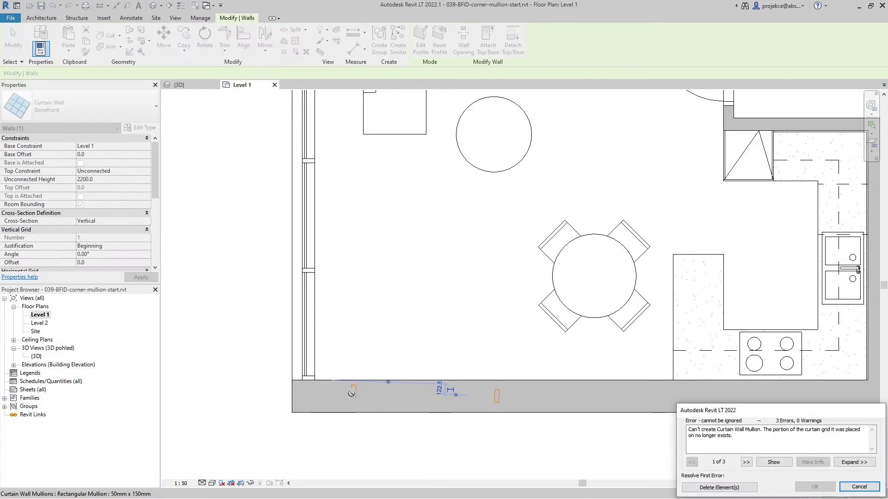
left_click(853, 486)
left_click(334, 404)
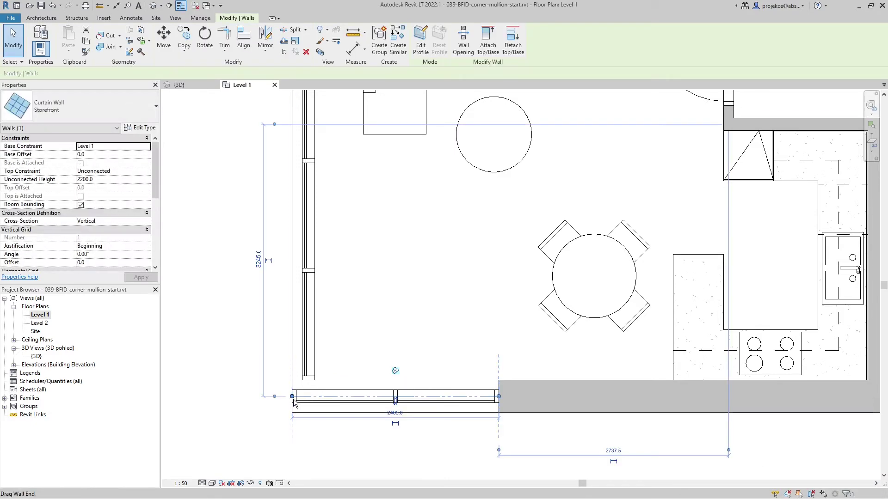
left_click_drag(293, 398, 309, 397)
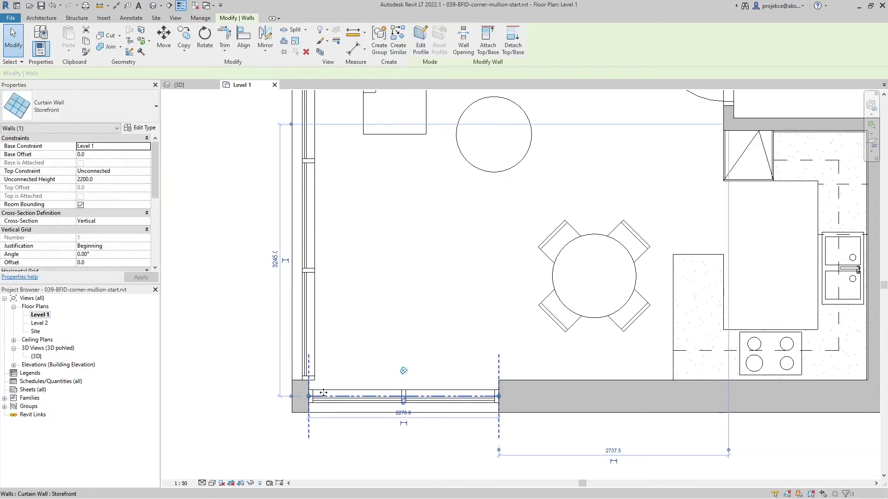
key("Escape")
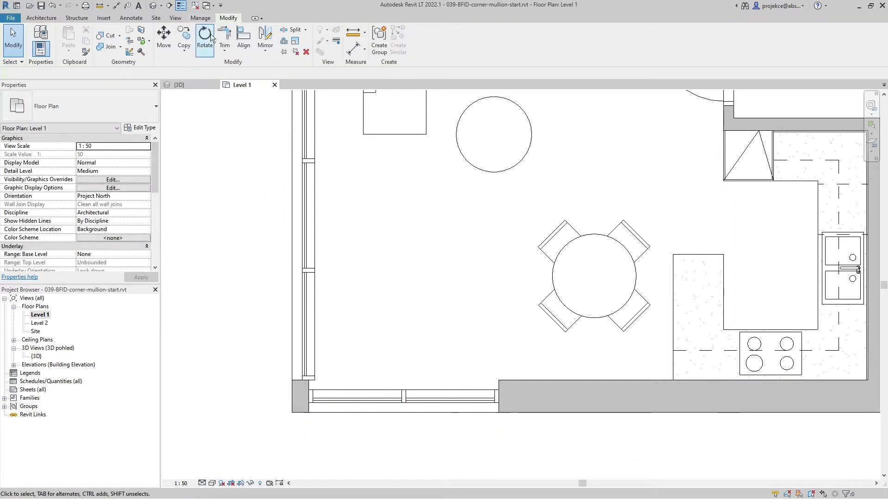
left_click(220, 37)
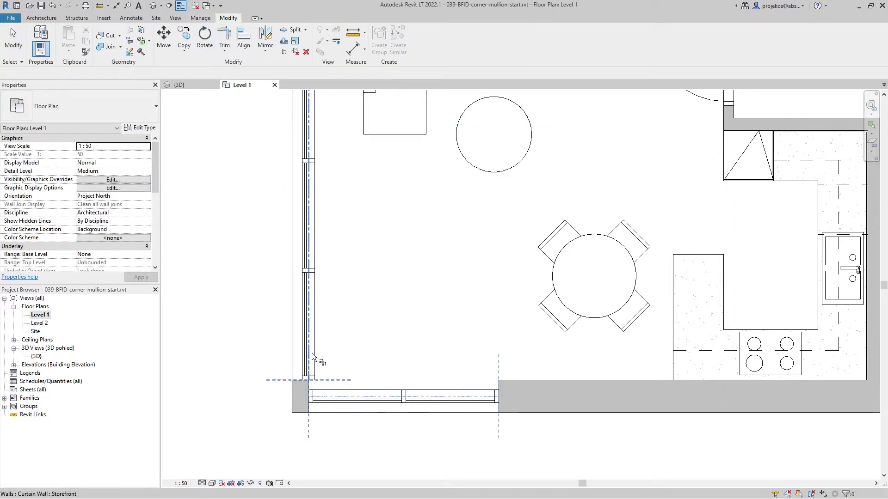
key("Escape")
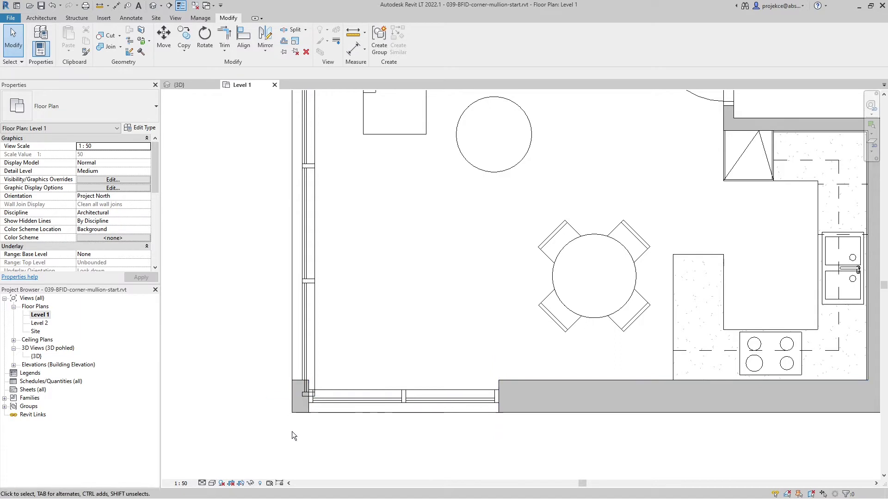
Draw a rectangular wall opening at the corner and stretch it to 1839.9 past the corner.
left_click(41, 18)
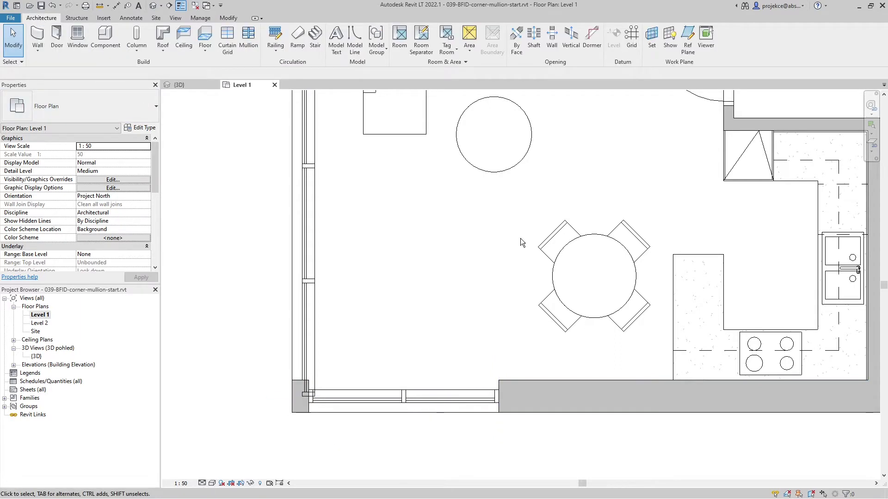
left_click(553, 38)
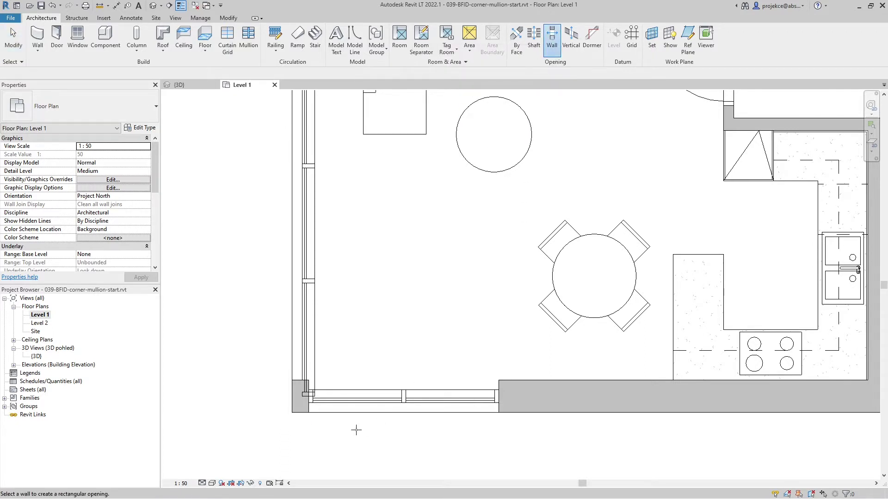
left_click(300, 408)
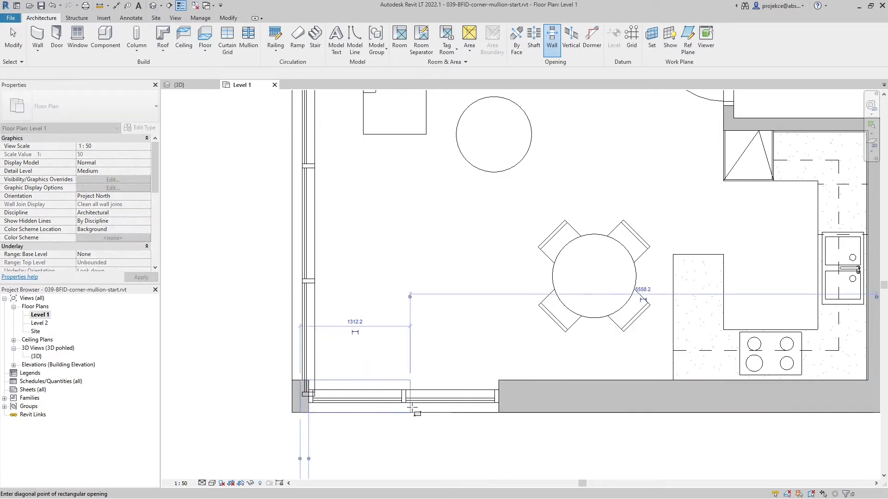
left_click(431, 407)
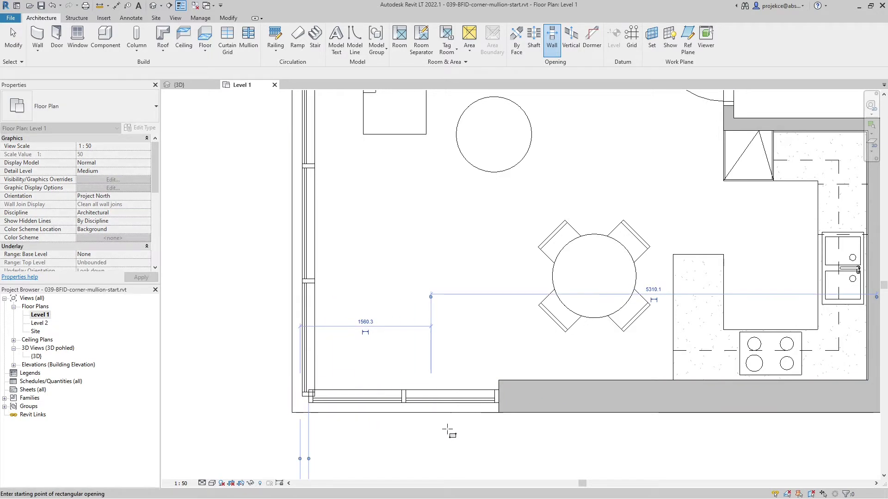
key("Escape")
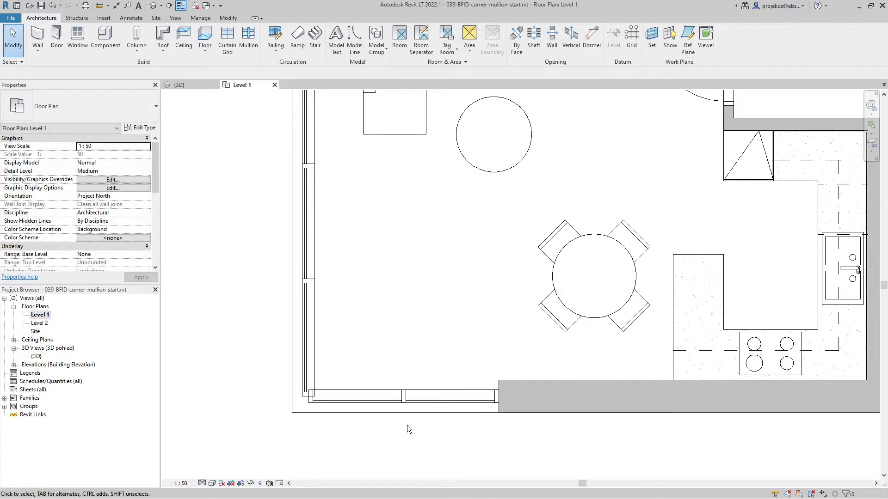
left_click(382, 378)
left_click_drag(296, 395, 277, 396)
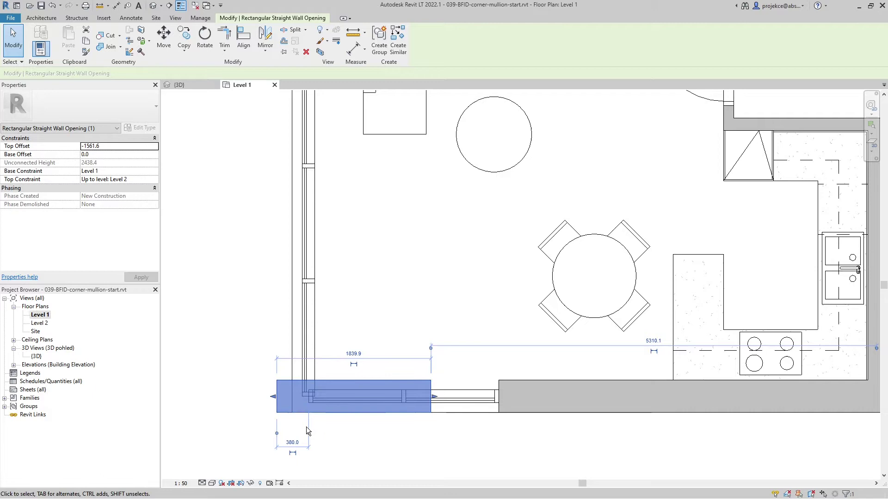
In the {3D} view, orbit low and Tab-select the wall opening behind the storefront.
left_click(235, 361)
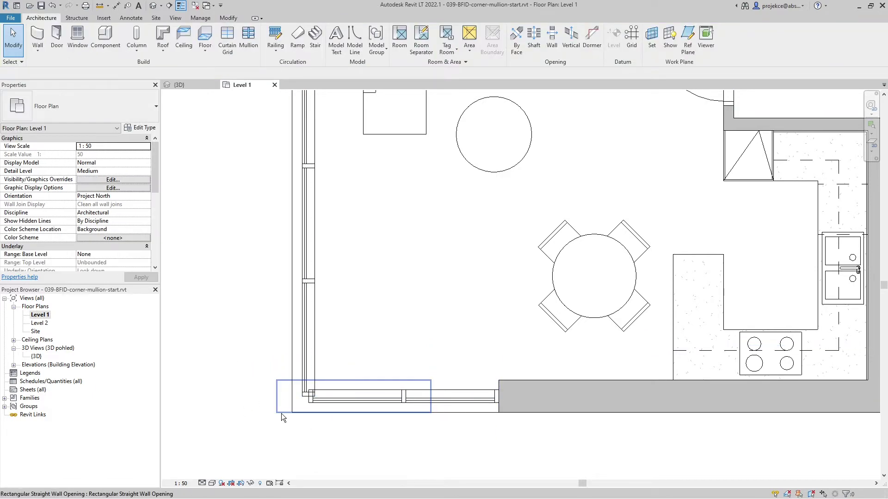
left_click(187, 85)
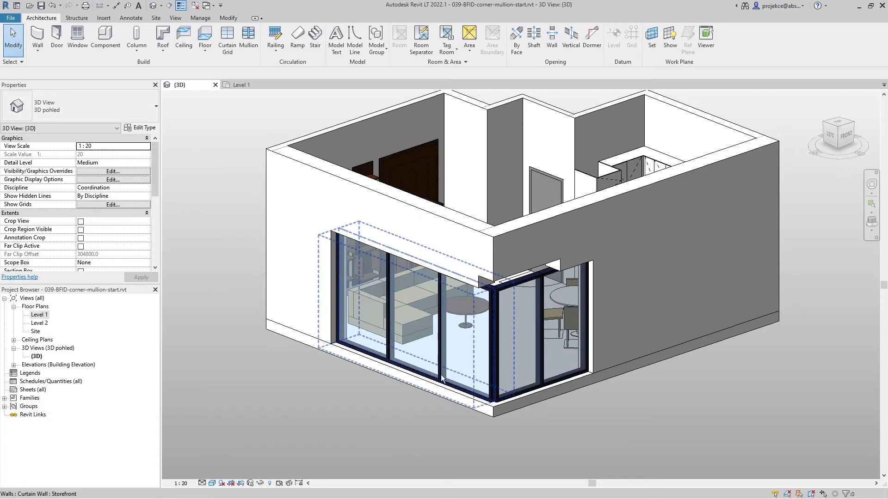
middle_click_drag(323, 231, 482, 265, "shift")
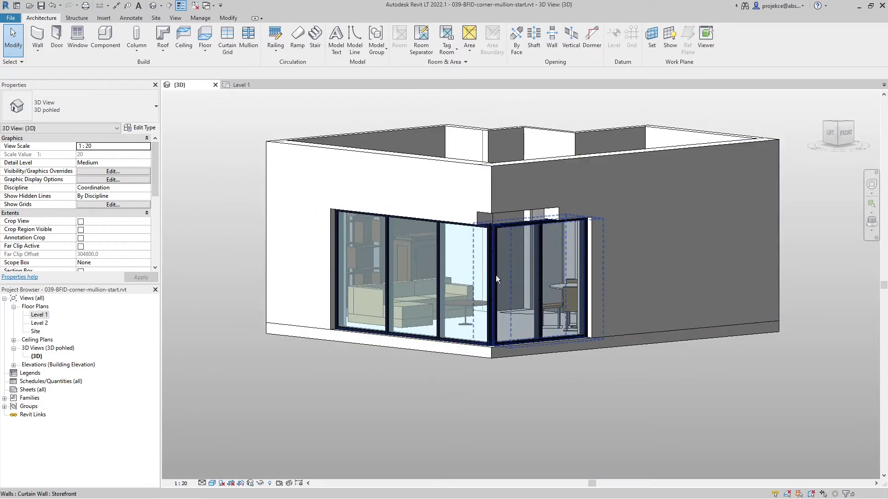
key("Tab")
left_click(521, 212)
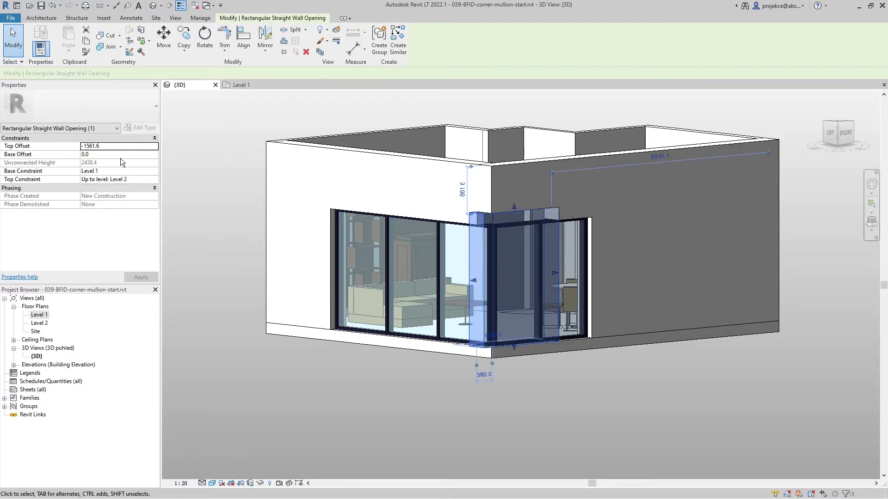
left_click(437, 249)
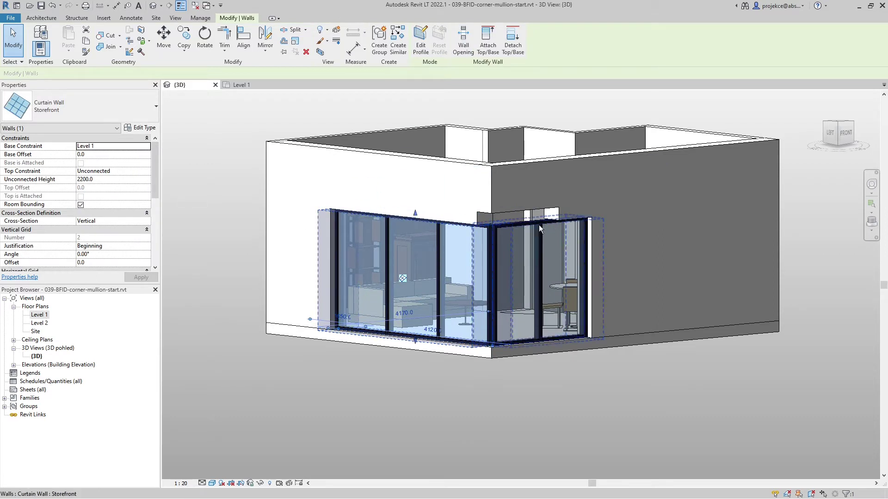
key("Tab")
left_click(279, 215)
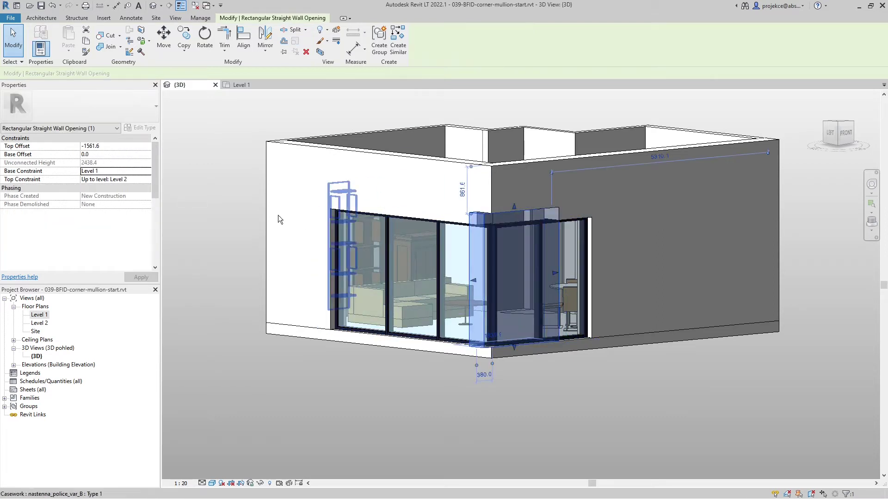
Set the opening's Top Constraint to Unconnected with an Unconnected Height of 2200.
left_click(119, 172)
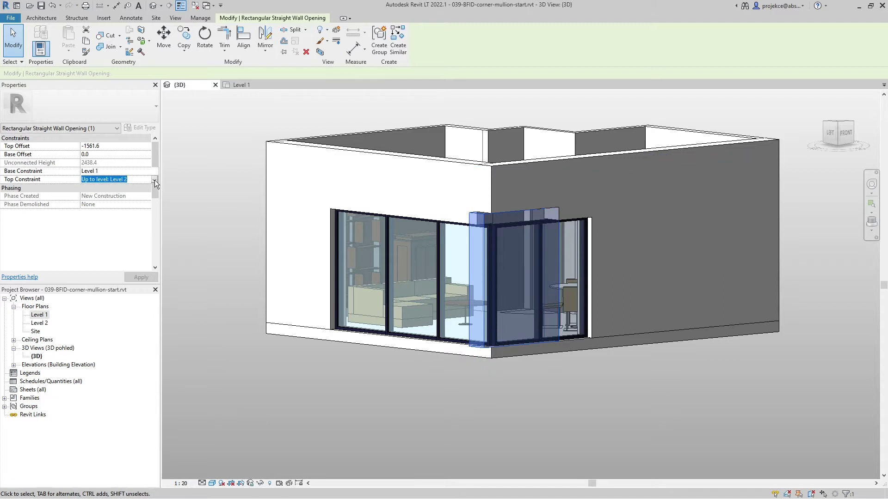
left_click(155, 180)
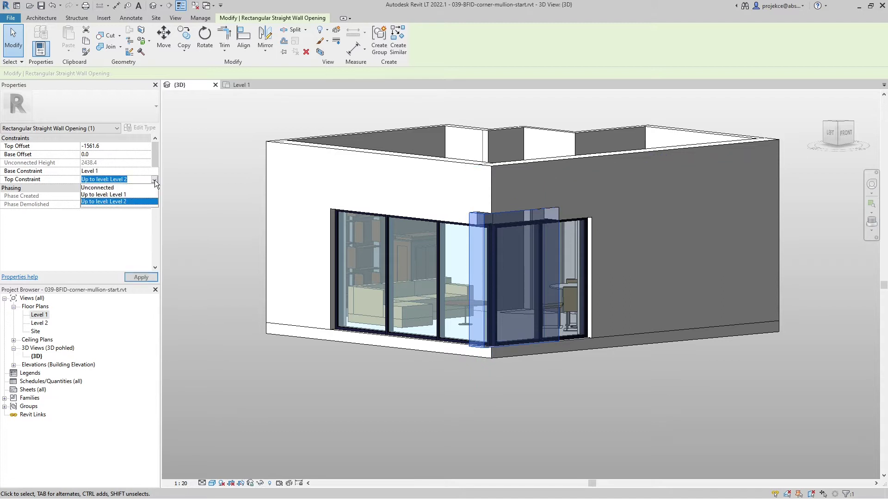
left_click(105, 187)
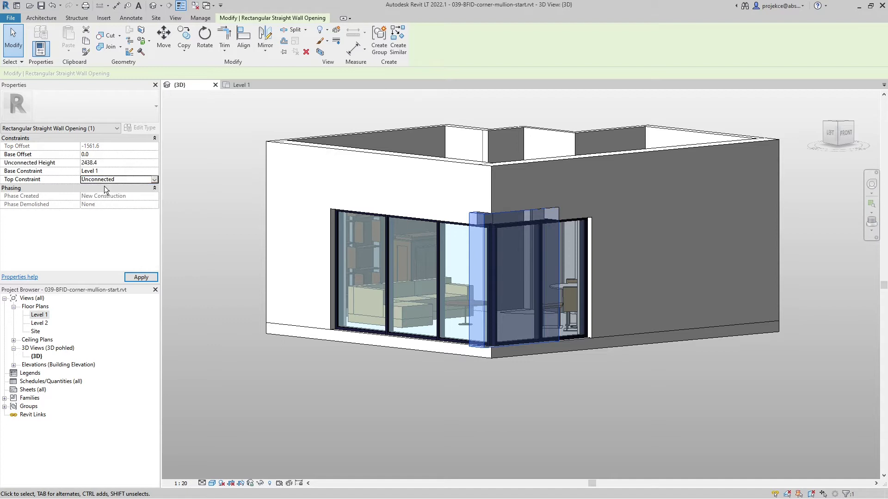
left_click(124, 162)
type("2200")
key("Return")
left_click(401, 381)
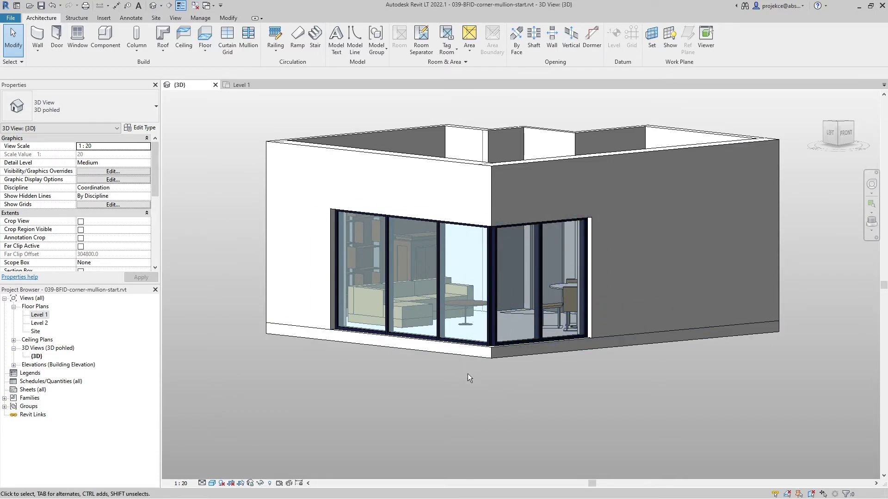
In Level 1, drag the opening's shape handle to make it 1750.0 long, then zoom into the corner.
left_click(483, 316)
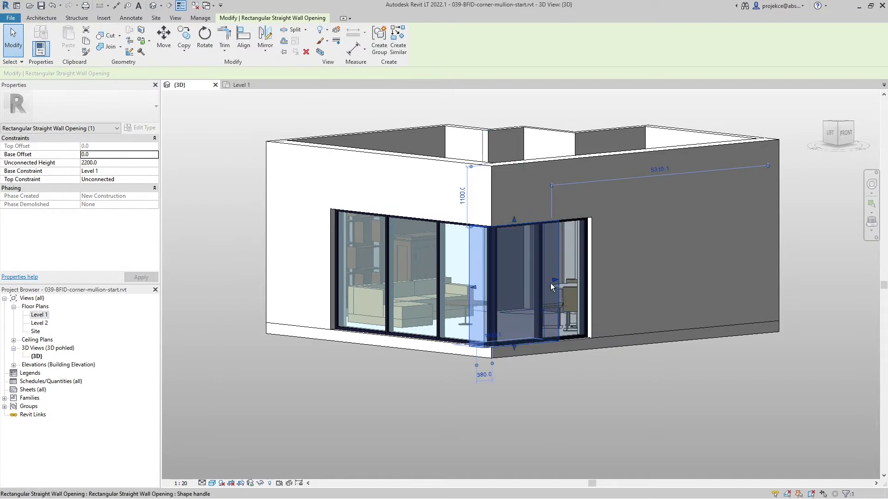
left_click(241, 85)
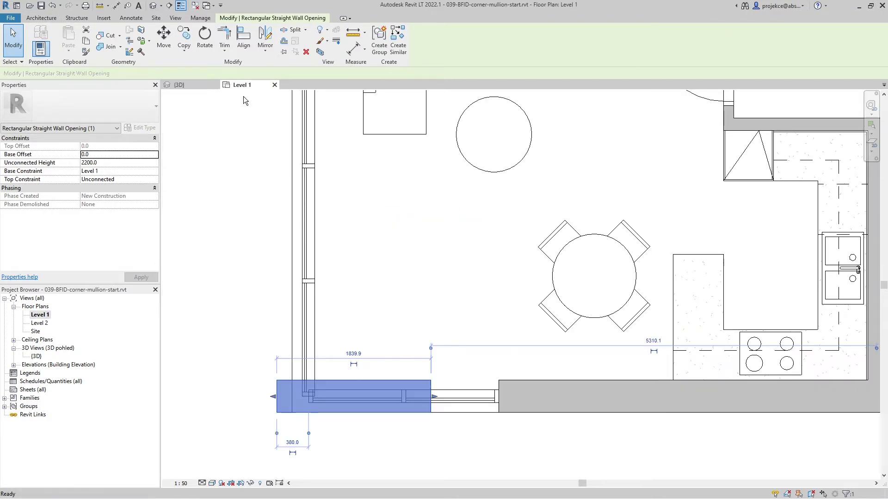
mouse_move(435, 400)
left_mouse_down()
mouse_move(465, 398)
mouse_move(423, 398)
left_mouse_up()
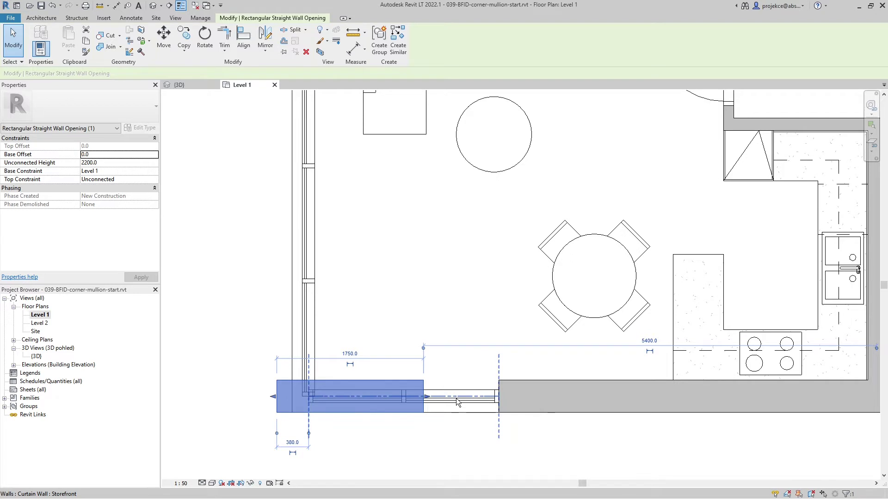
left_click(448, 454)
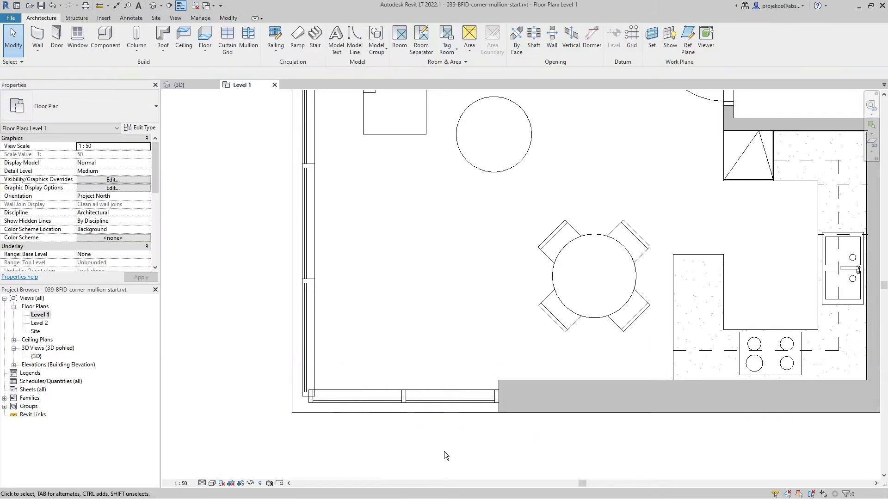
scroll(304, 398, "up", 4)
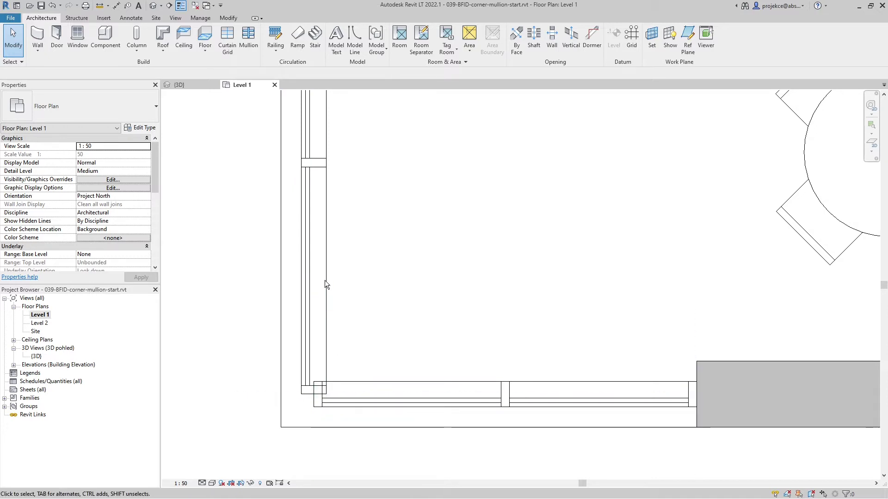
Tile the Level 1 plan and 3D view side by side with WT and center the corner.
key("w")
key("t")
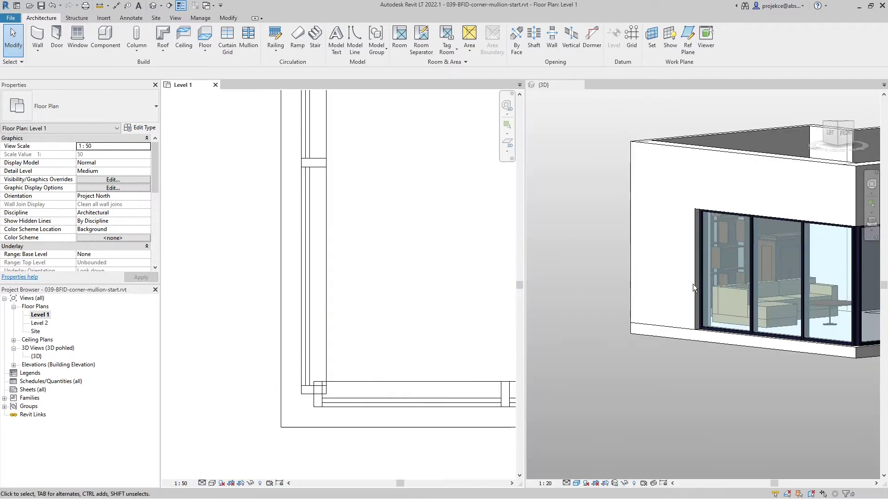
left_click(617, 297)
scroll(647, 305, "up", 8)
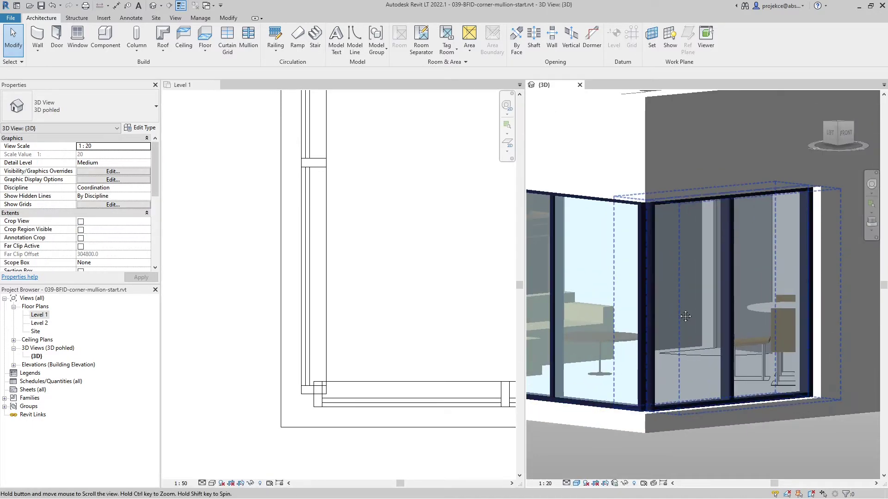
left_click(412, 321)
middle_click_drag(412, 321, 347, 351)
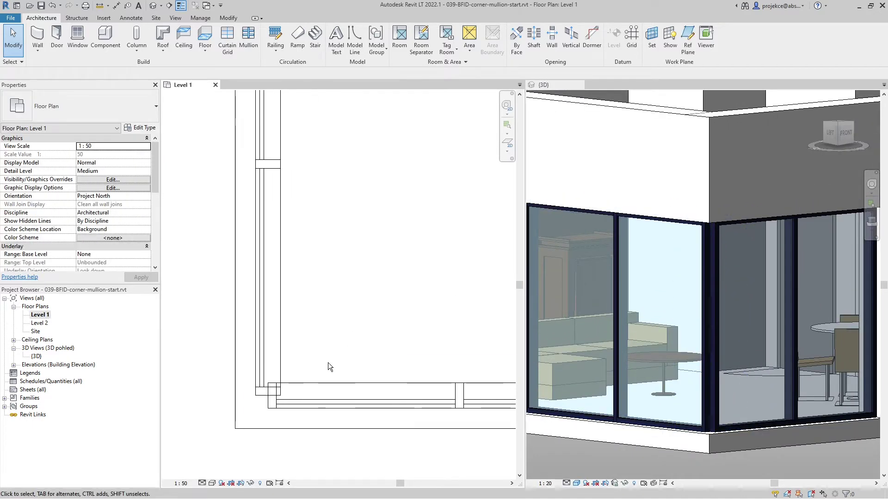
Unpin the Rectangular 50mm x 150mm corner mullion and open its type list.
left_click(278, 392)
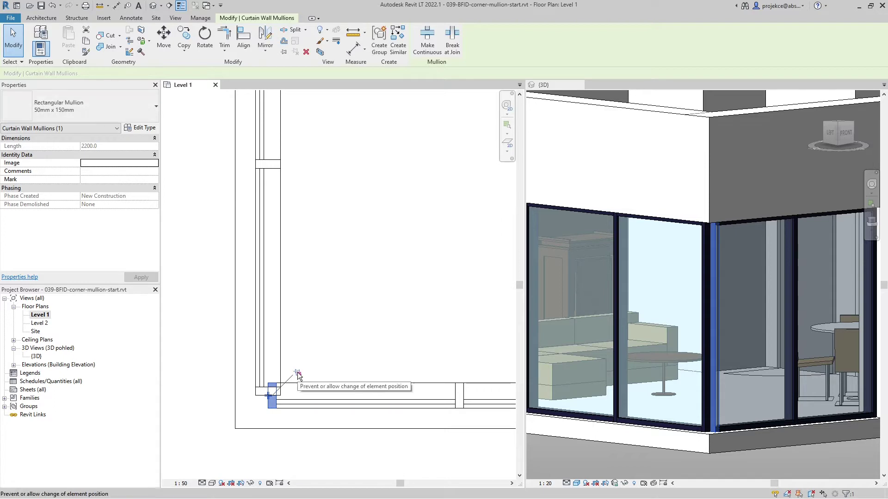
key("Escape")
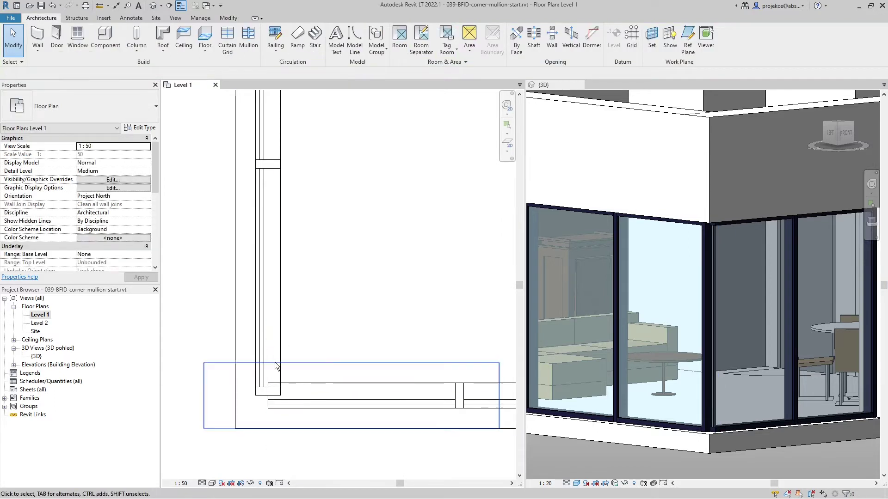
left_click(278, 390)
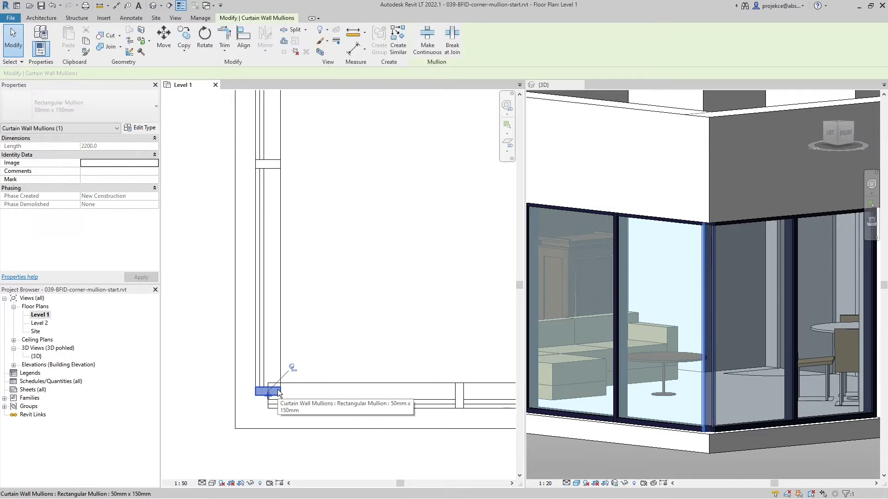
left_click(293, 364)
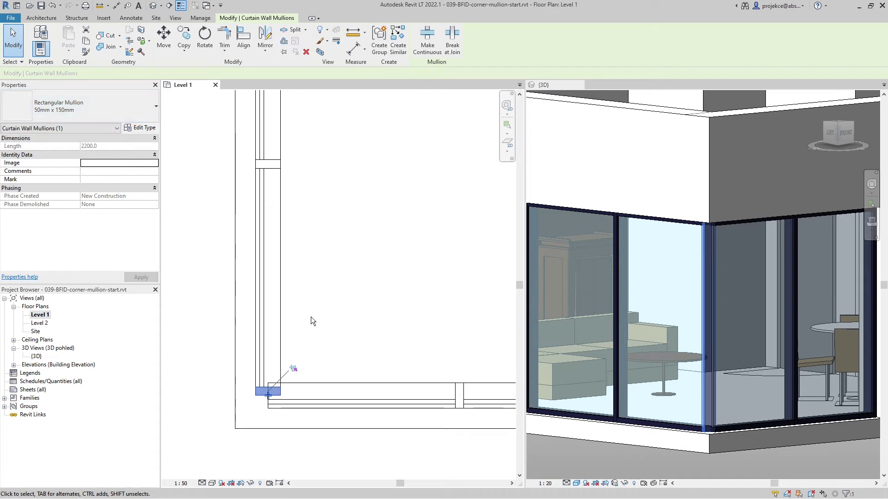
left_click(114, 99)
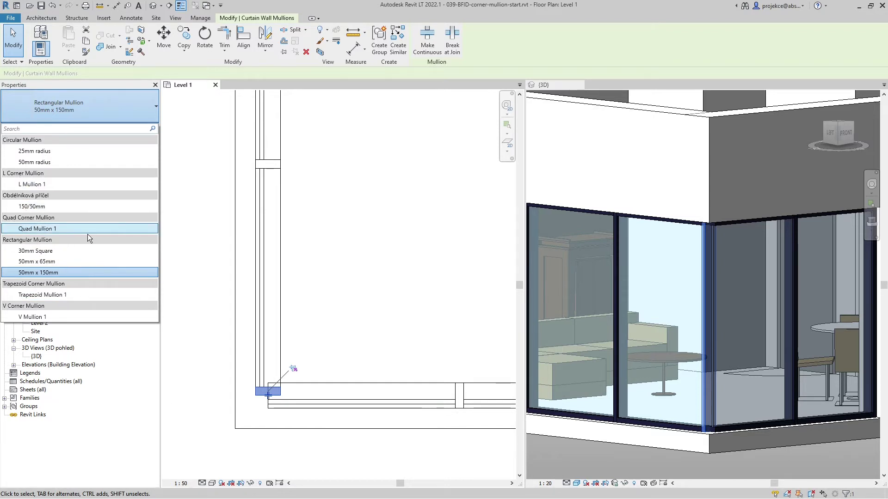
Make the corner mullion Quad Mullion 1 and inspect the glazed corner in 3D.
left_click(46, 228)
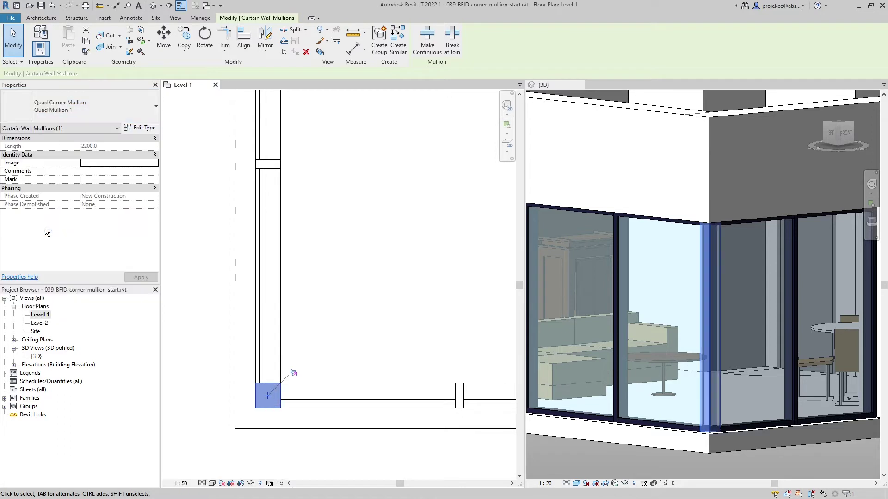
left_click(319, 313)
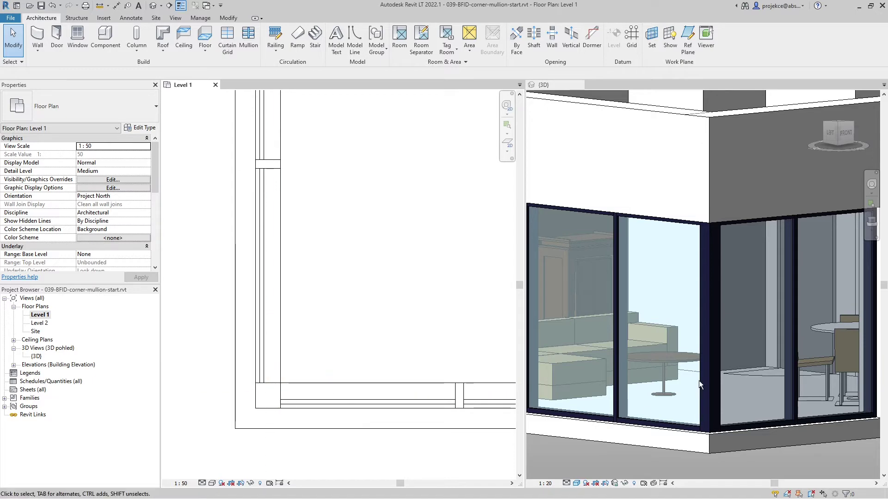
left_click(708, 365)
mouse_move(720, 347)
middle_mouse_down("shift")
mouse_move(683, 357)
mouse_move(723, 338)
middle_mouse_up("shift")
scroll(660, 439, "up", 3)
scroll(659, 439, "up", 2)
scroll(672, 437, "down", 2)
middle_click_drag(671, 438, 704, 451, "shift")
Try Trapezoid Mullion 1 as the corner mullion type.
left_click(384, 291)
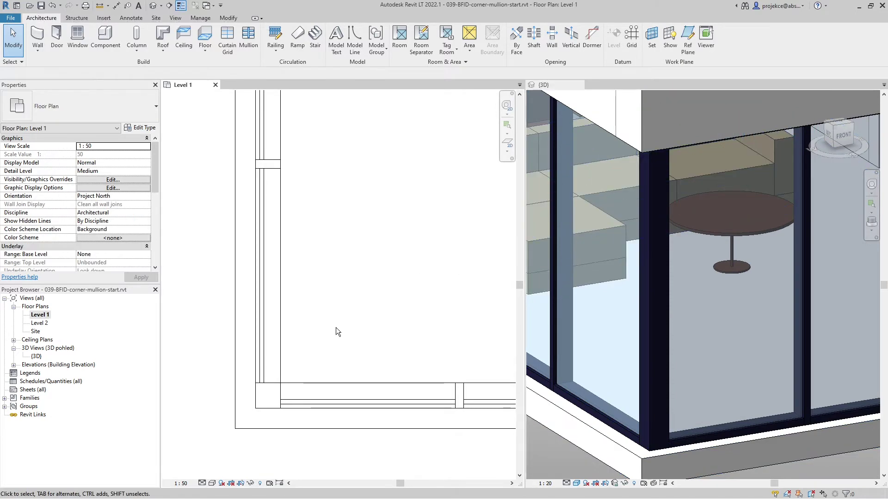
left_click(259, 411)
left_click(107, 107)
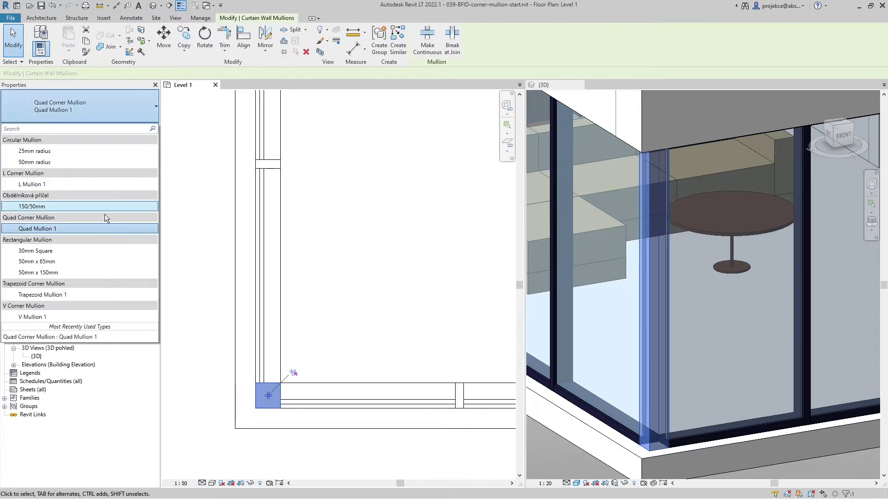
left_click(62, 296)
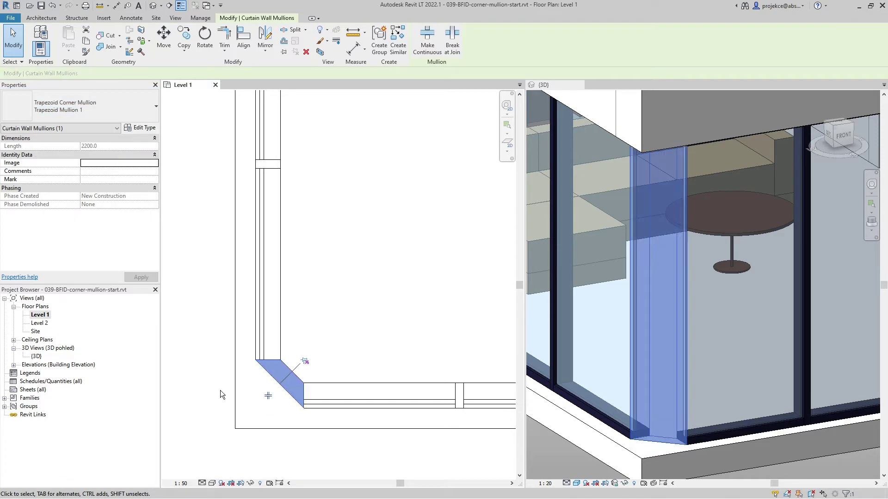
left_click(550, 455)
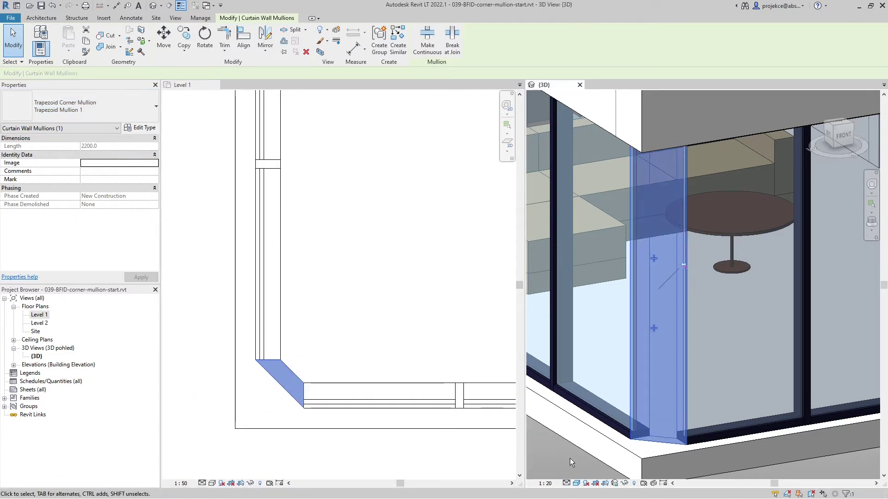
key("Escape")
Try L Mullion 1 as the corner mullion type.
left_click(287, 370)
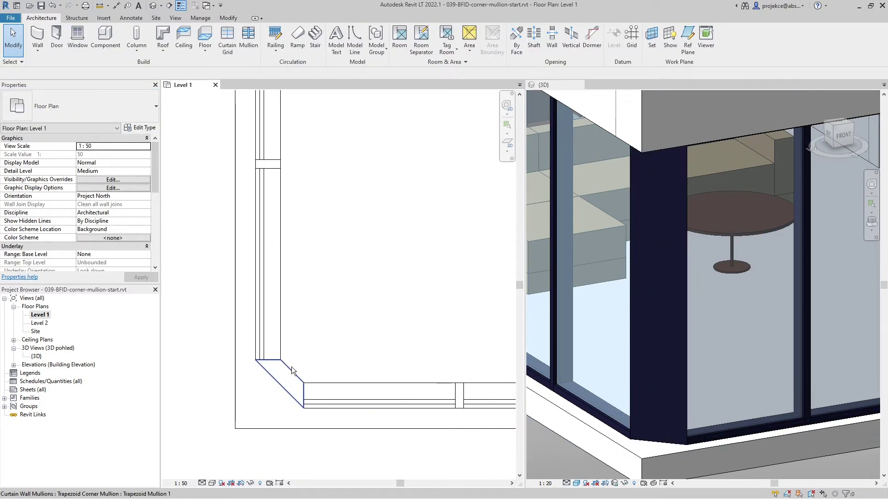
left_click(291, 367)
left_click(79, 97)
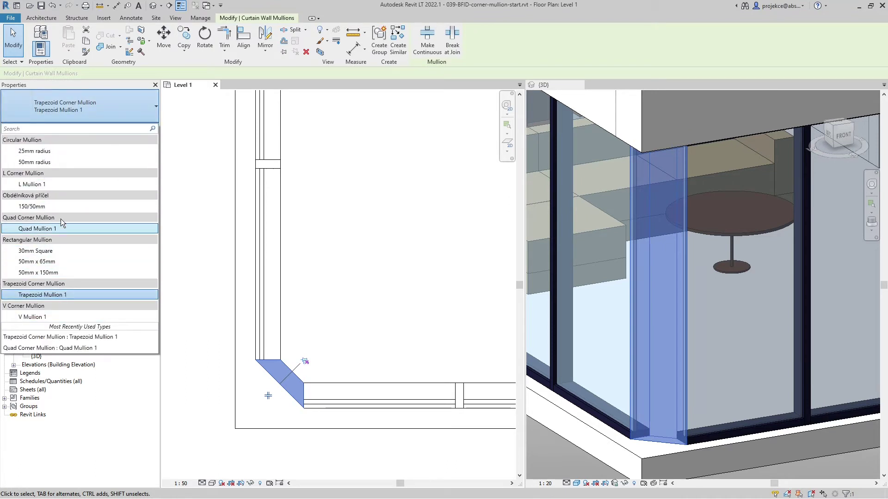
left_click(57, 185)
left_click(367, 331)
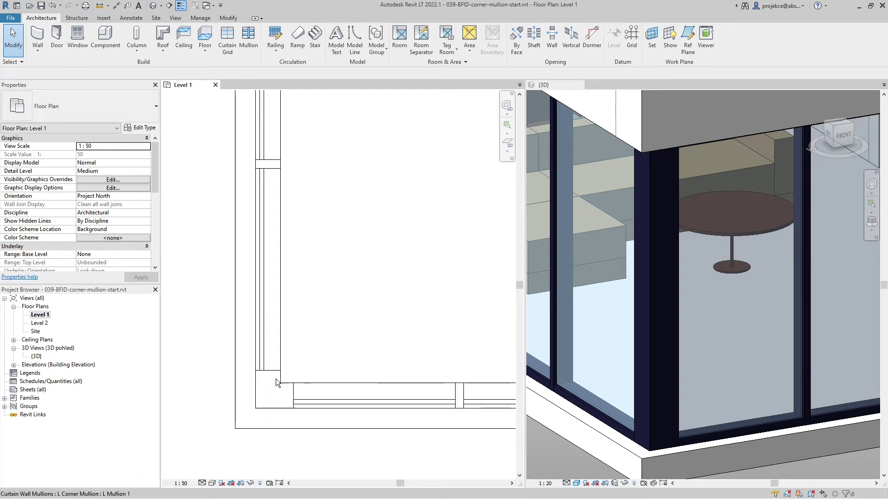
Switch the corner mullion back to Quad Mullion 1.
left_click(280, 379)
left_click(93, 121)
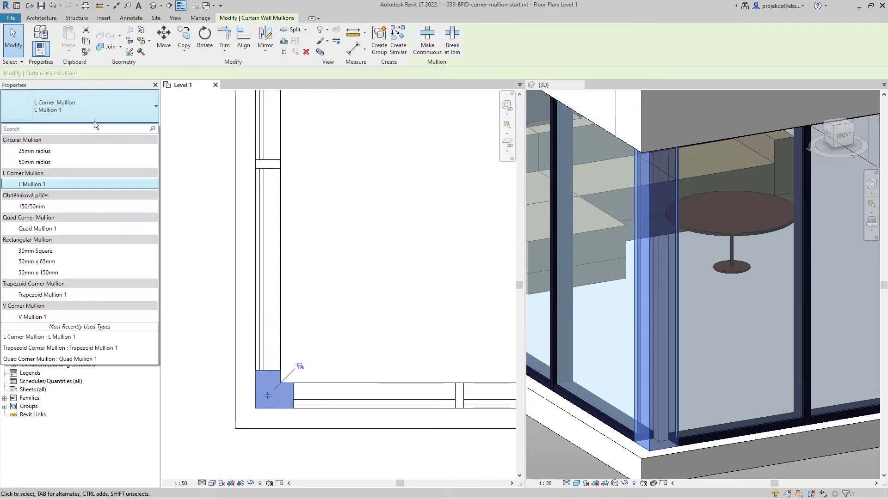
left_click(71, 225)
key("Escape")
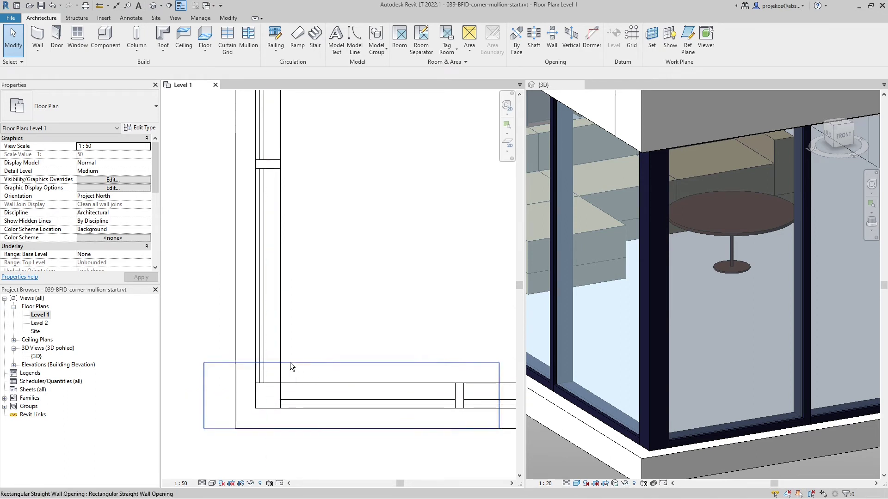
Find Quad Mullion 1 in the Project Browser, duplicate it, and name the copy Quad Mullion Thin.
left_click(258, 409)
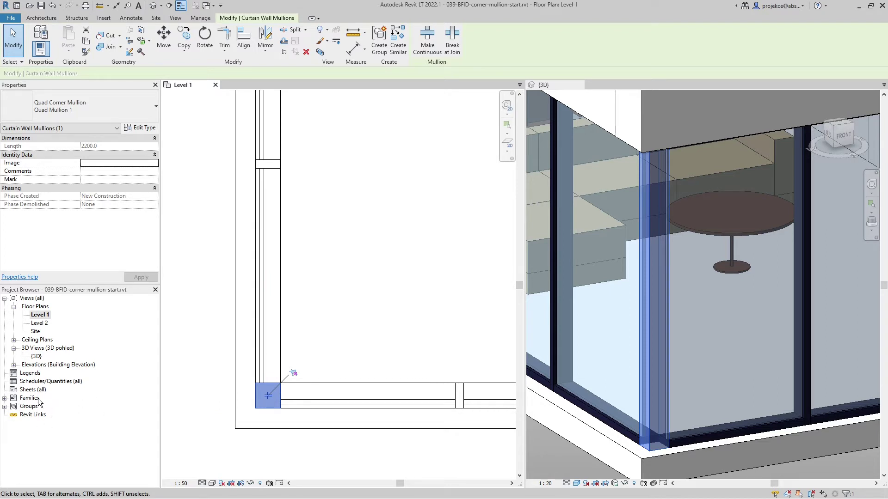
right_click(255, 391)
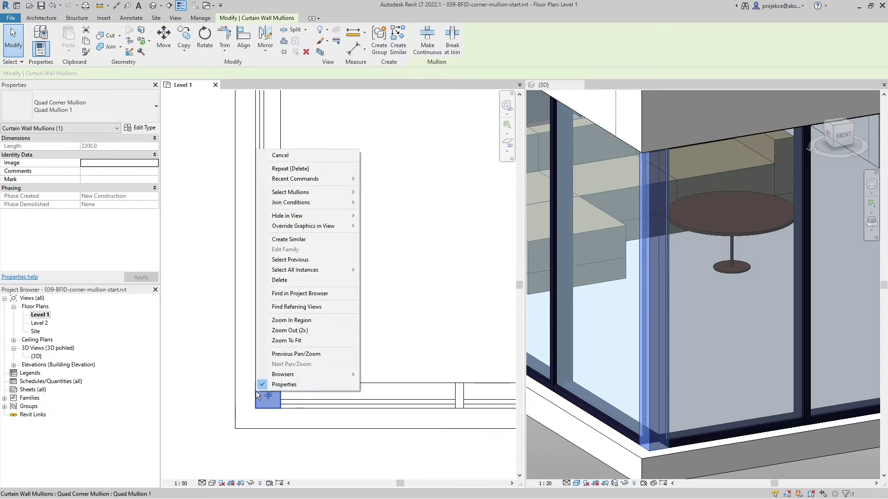
left_click(303, 293)
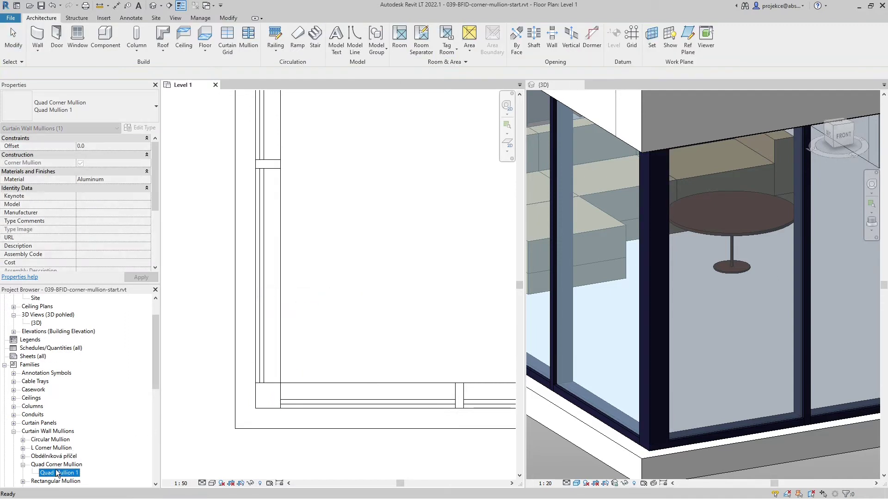
scroll(92, 465, "down", 3)
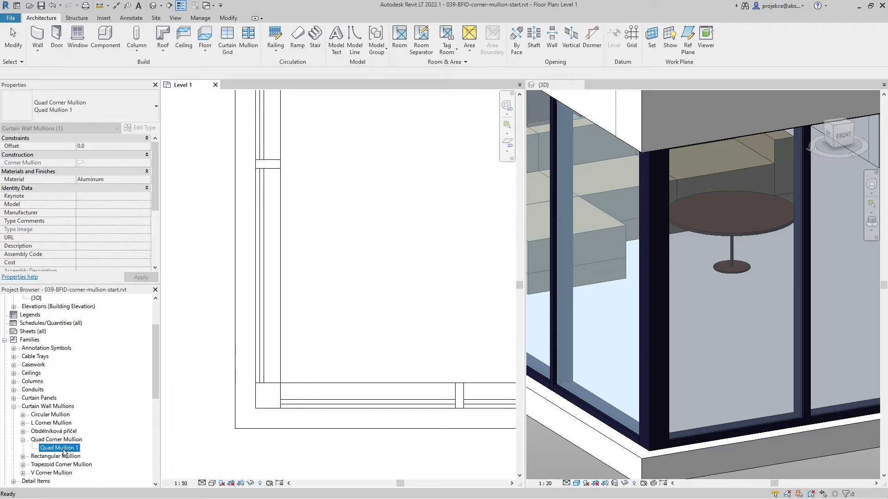
right_click(64, 451)
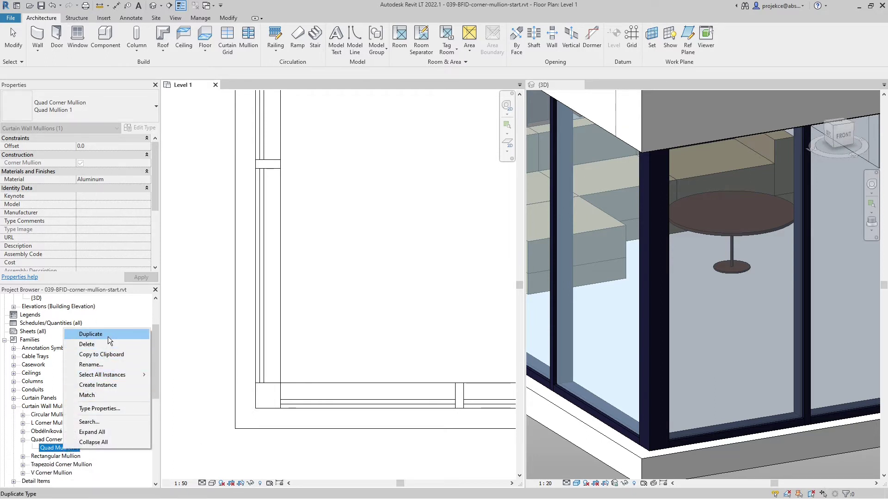
left_click(90, 334)
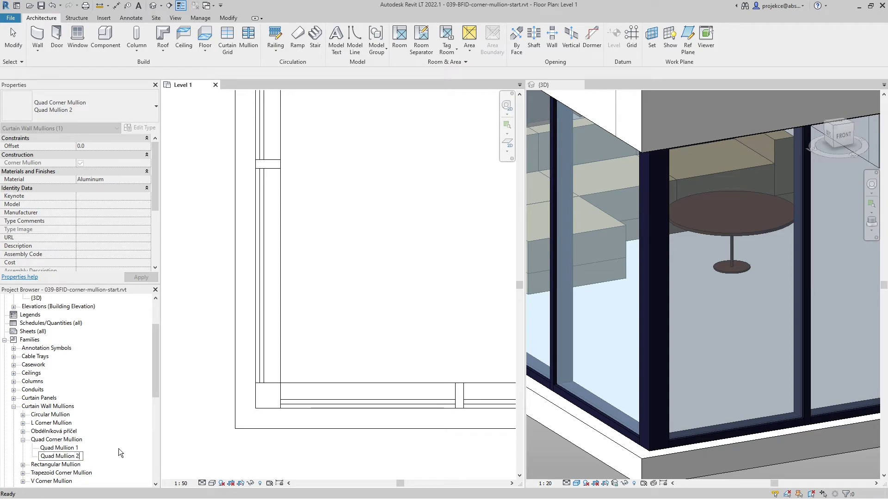
key("BackSpace")
type("Thin")
key("Return")
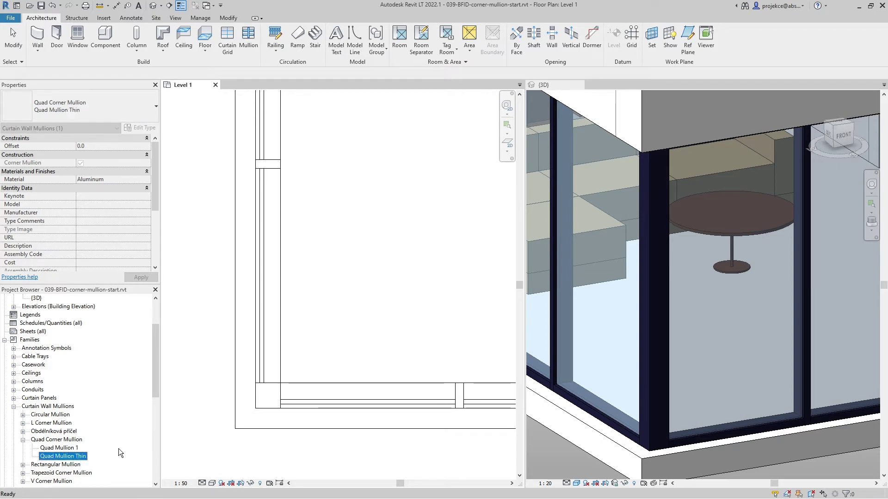
In Quad Mullion Thin's Type Properties, enter 75 for Depth 2 and Depth 1 and apply.
right_click(70, 459)
left_click(98, 420)
left_click(98, 421)
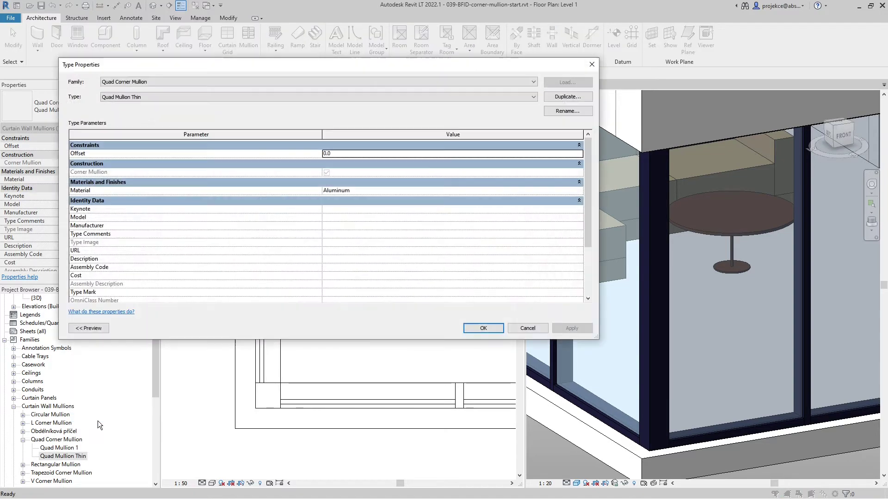
scroll(359, 201, "down", 2)
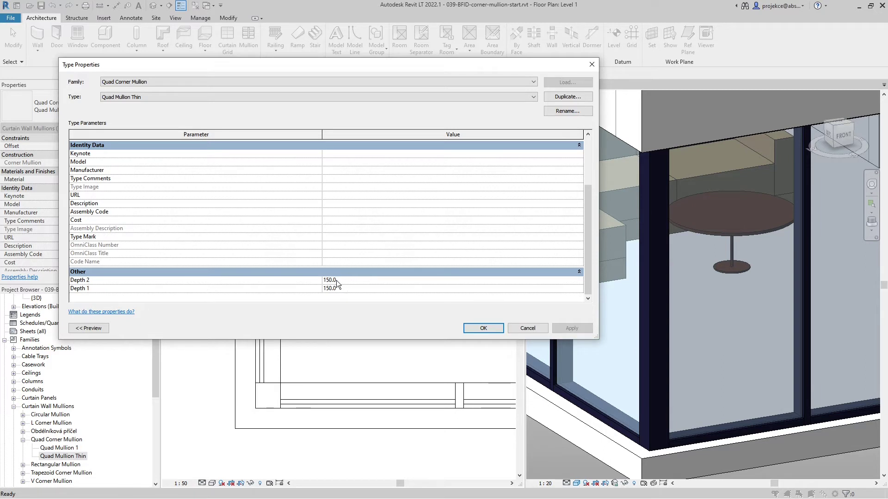
left_click(357, 280)
type("75")
key("Tab")
type("75")
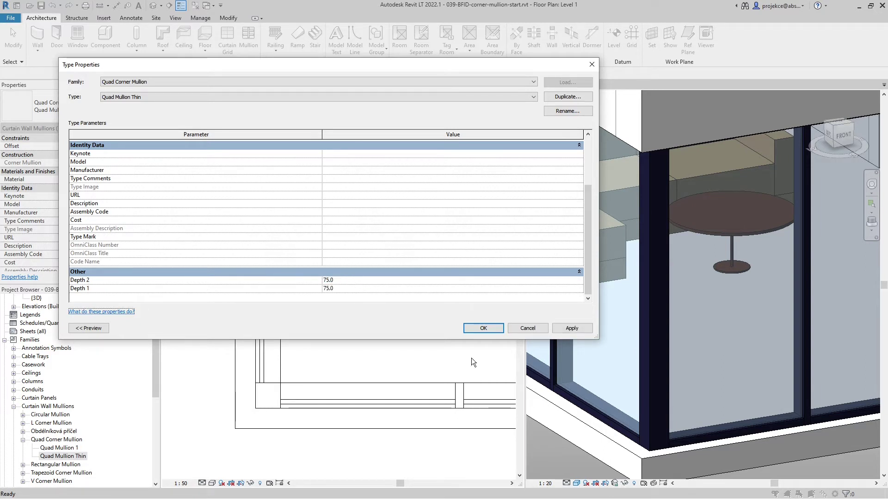
left_click(487, 327)
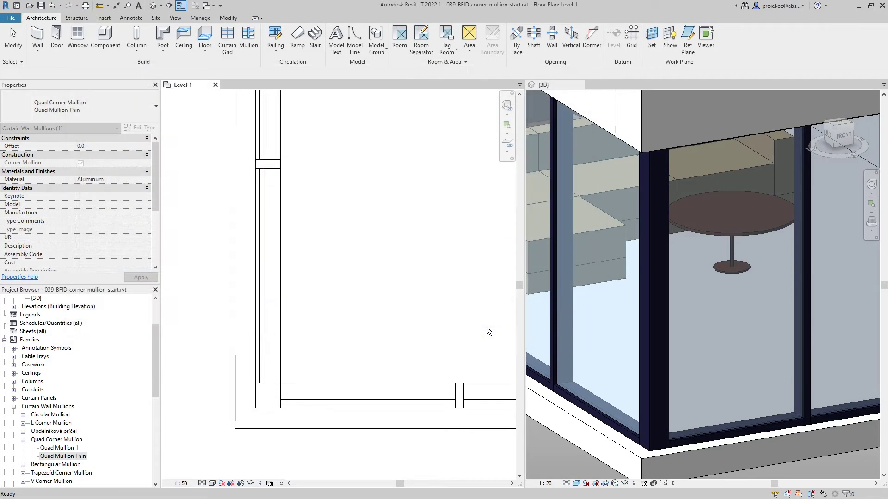
left_click(346, 347)
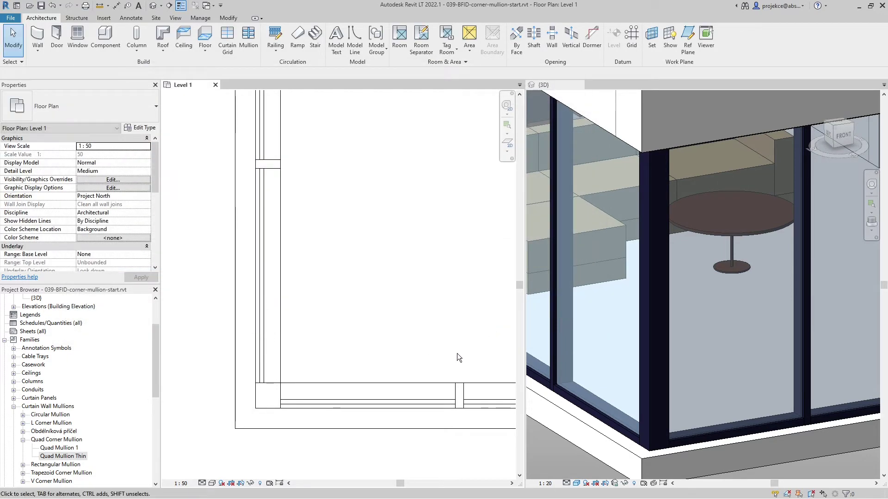
Change the plan's corner mullion to the Quad Mullion Thin type.
left_click(275, 387)
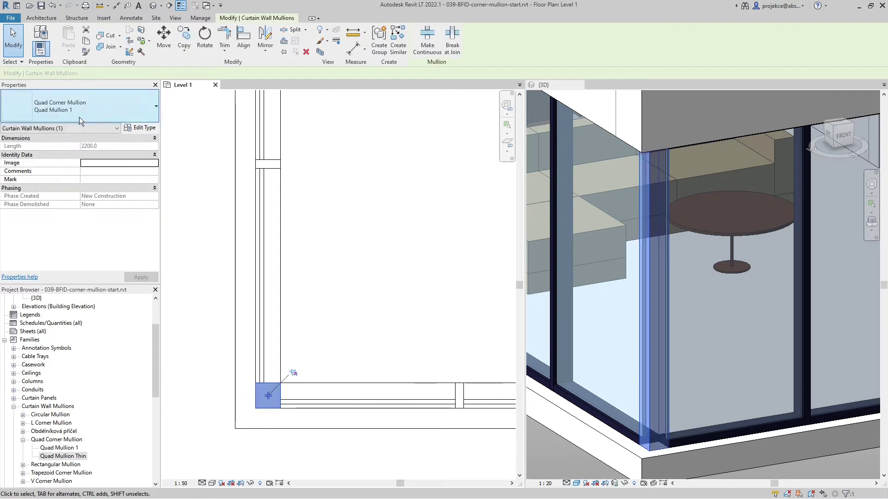
left_click(115, 111)
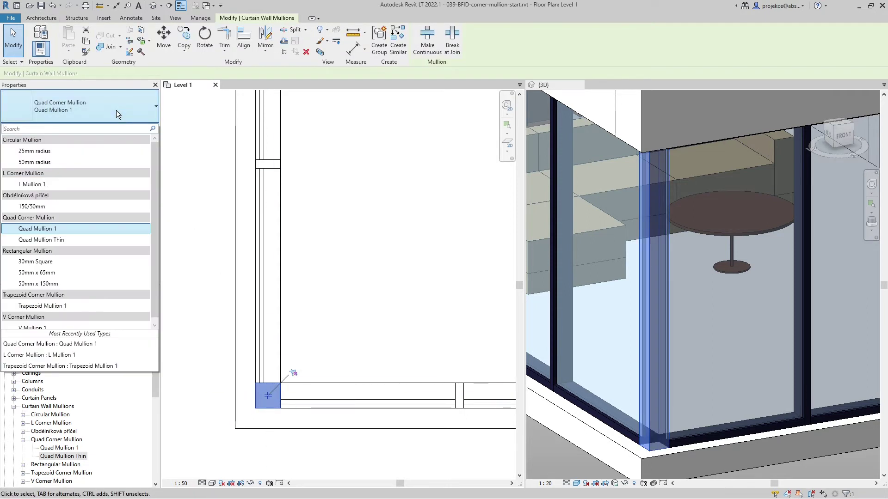
left_click(63, 240)
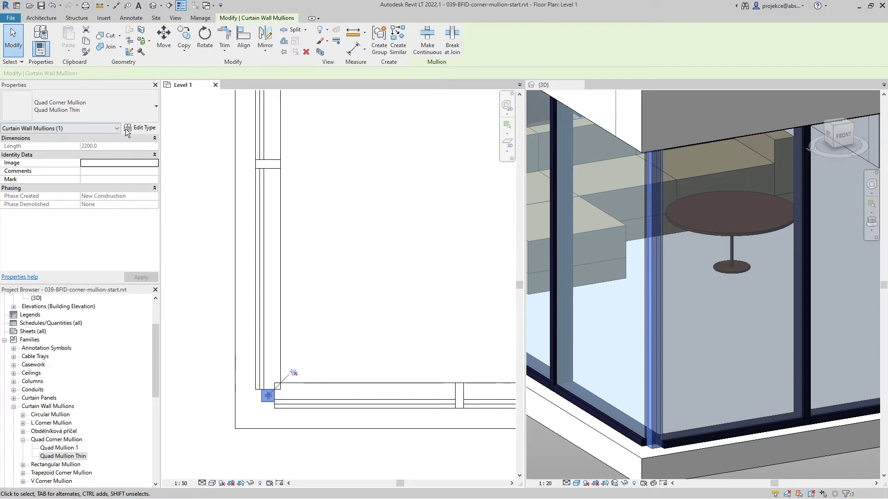
Set the Quad Mullion Thin type's Depth 2 and Depth 1 to 100.
left_click(140, 128)
scroll(351, 227, "down", 3)
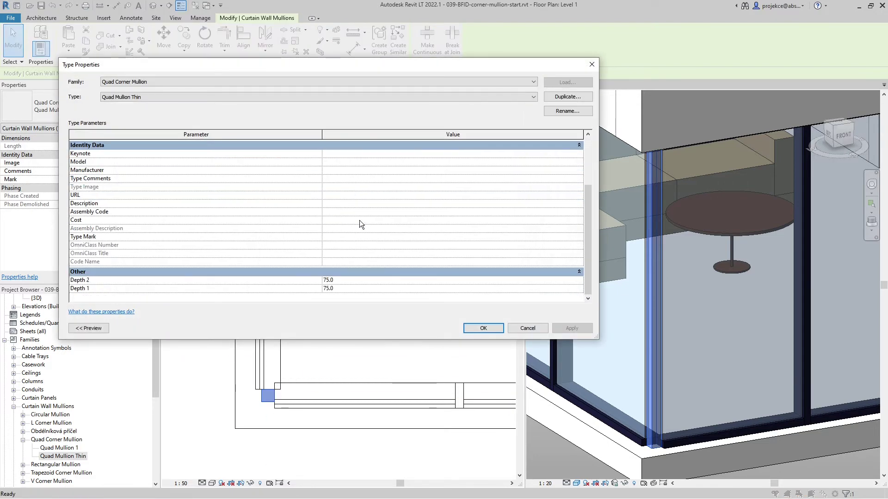
left_click(351, 280)
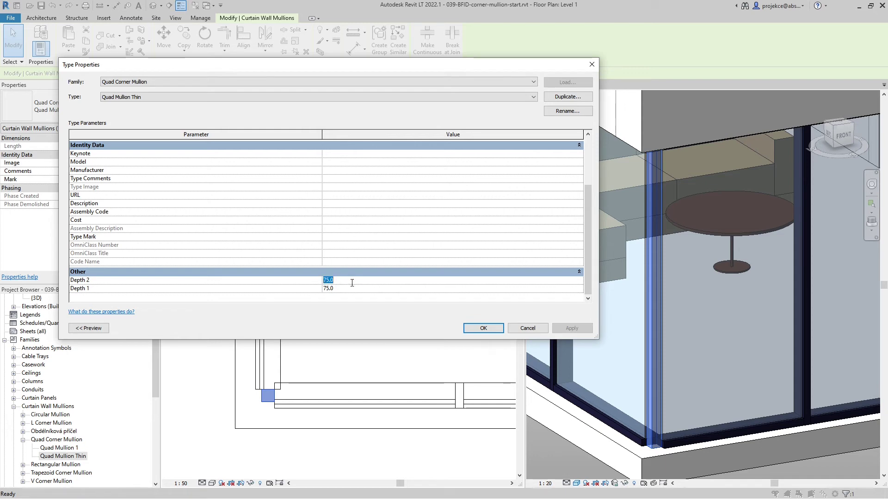
type("100")
key("Tab")
type("100")
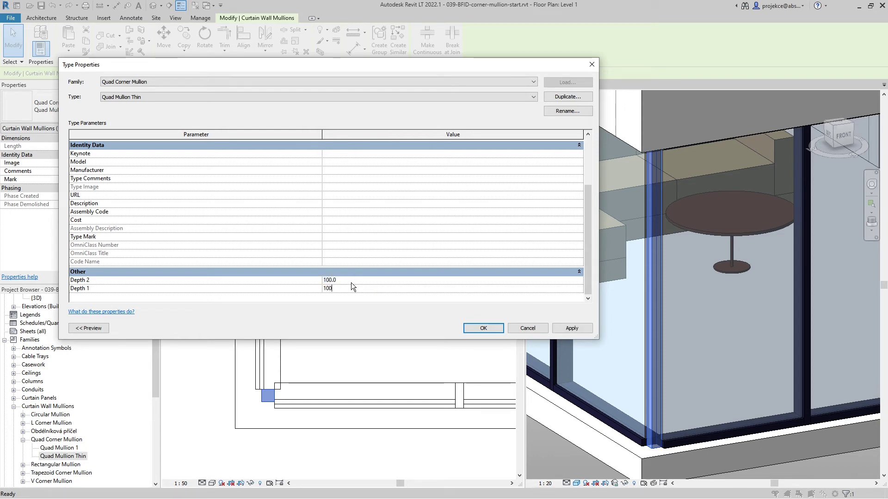
left_click(489, 333)
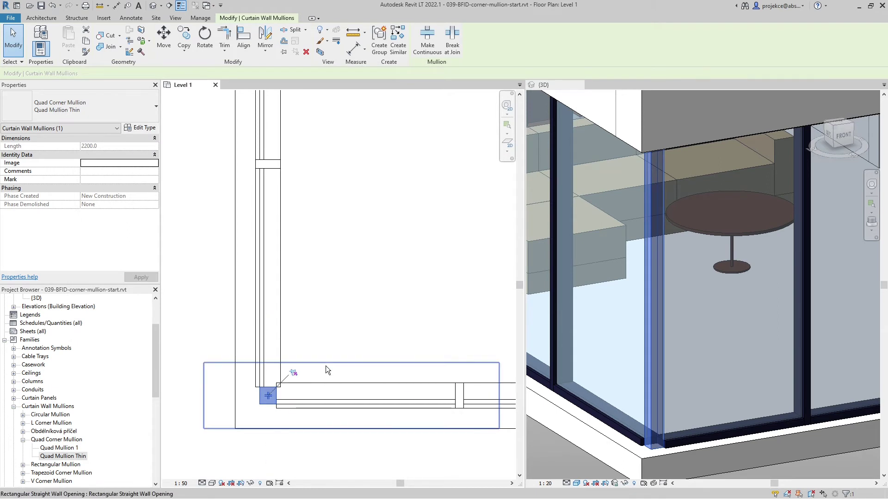
In 3D, toggle the mullion joins on both corner sill mullions, lengthening one to 1110.0.
key("Escape")
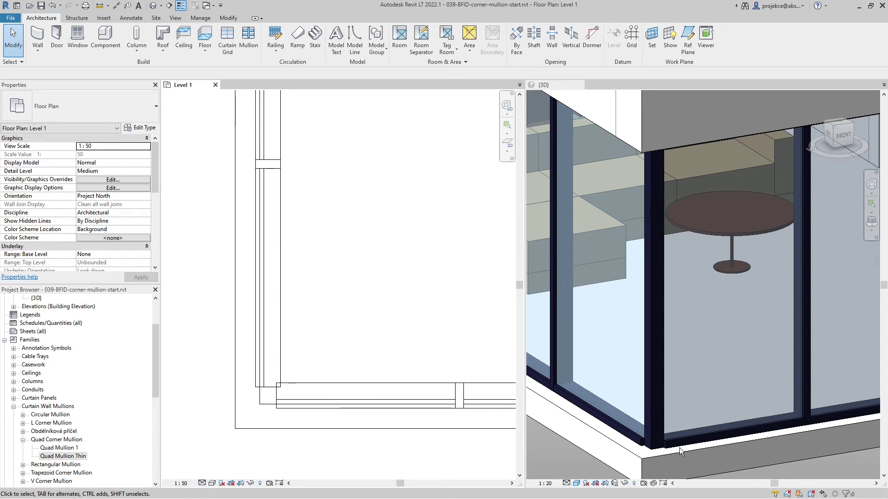
scroll(642, 443, "up", 5)
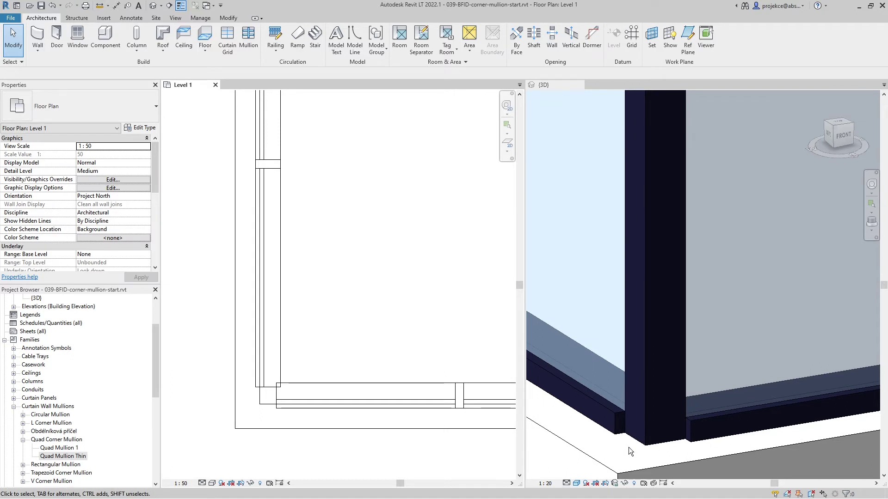
left_click(700, 425)
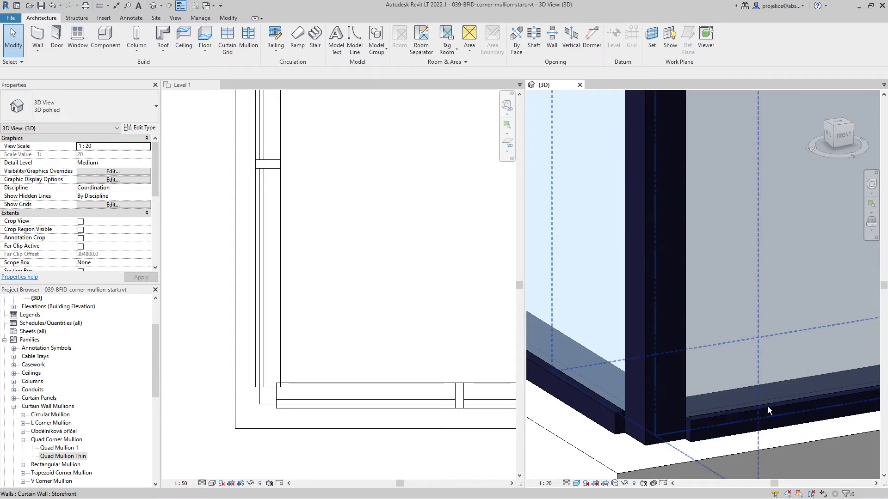
left_click(730, 416)
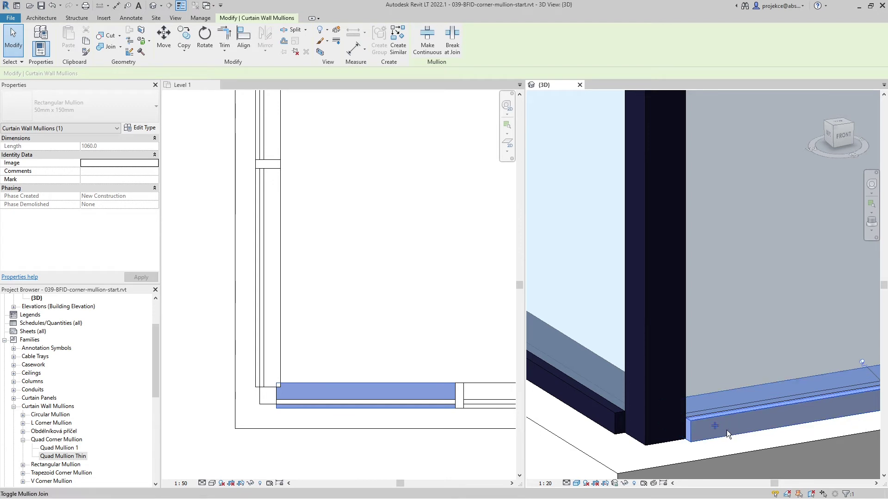
left_click(368, 357)
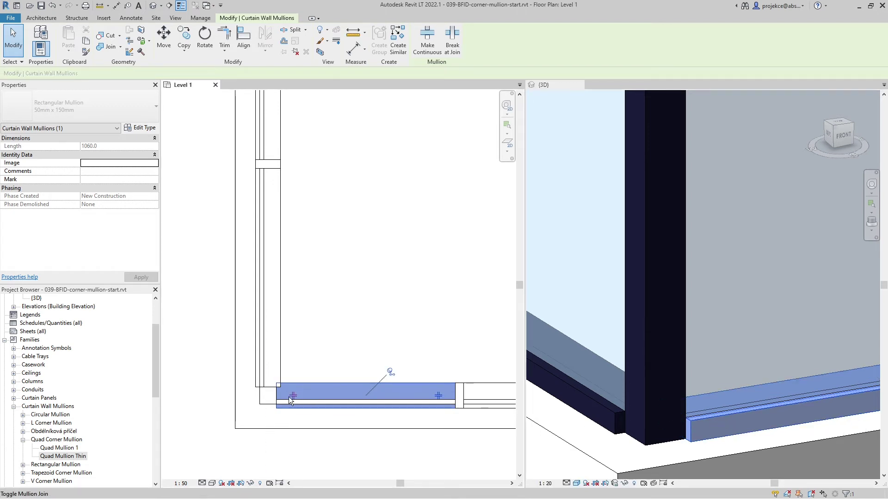
left_click(714, 434)
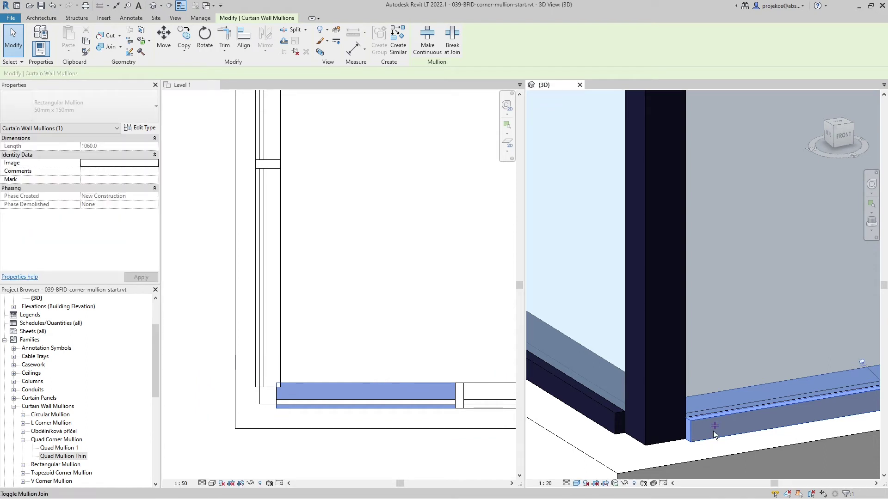
left_click(715, 426)
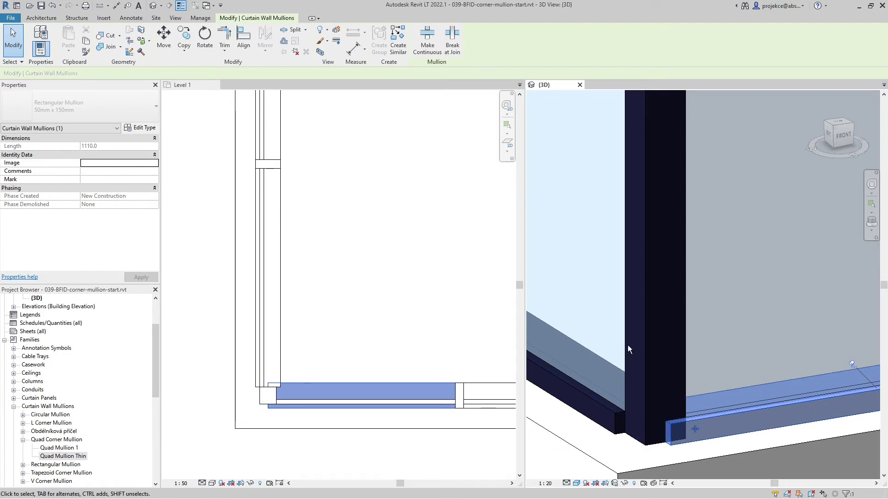
left_click(614, 419)
left_click(624, 420)
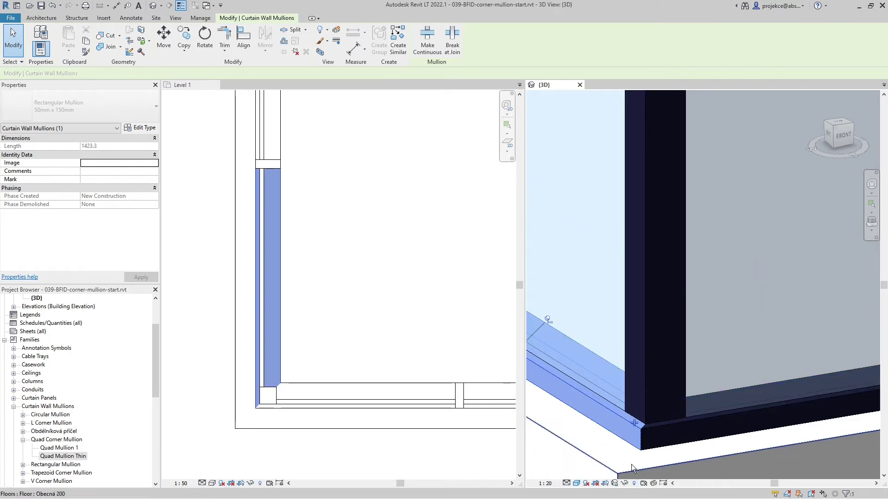
Orbit to the top corner and toggle the head mullion's join, now 1298.3 long.
key("Escape")
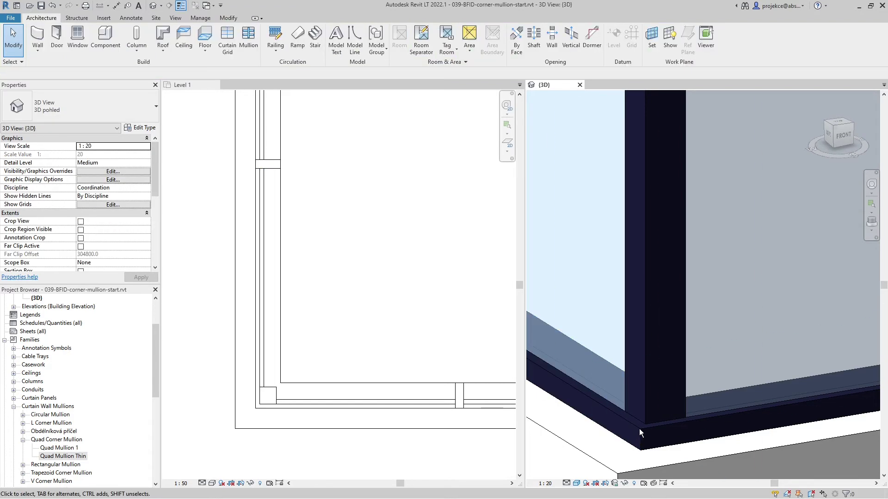
left_click(643, 427)
scroll(643, 426, "down", 3)
middle_click_drag(643, 426, 675, 404, "shift")
scroll(656, 400, "up", 5)
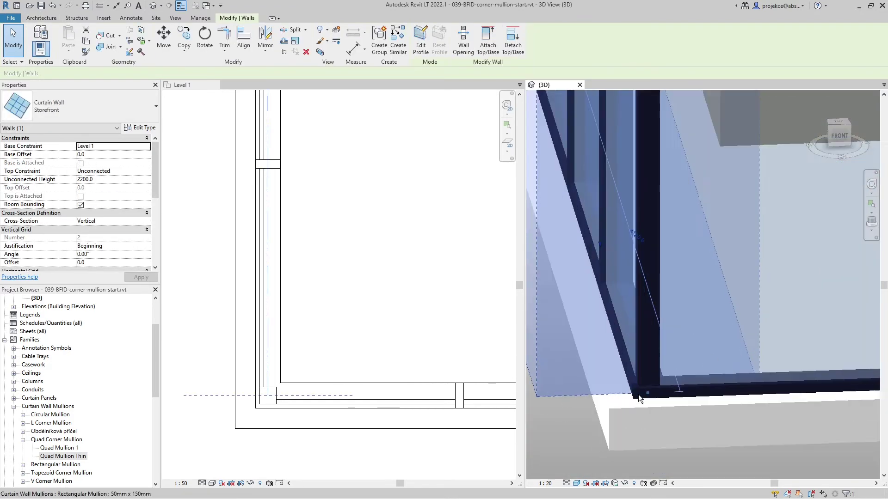
key("Escape")
scroll(650, 406, "down", 4)
middle_click_drag(638, 387, 714, 216, "shift")
scroll(714, 216, "up", 4)
scroll(700, 228, "up", 1)
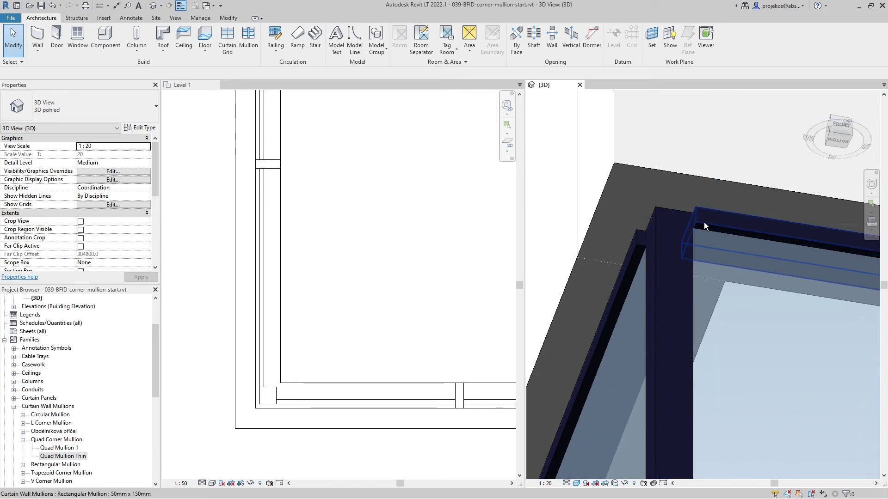
left_click(704, 221)
left_click(727, 231)
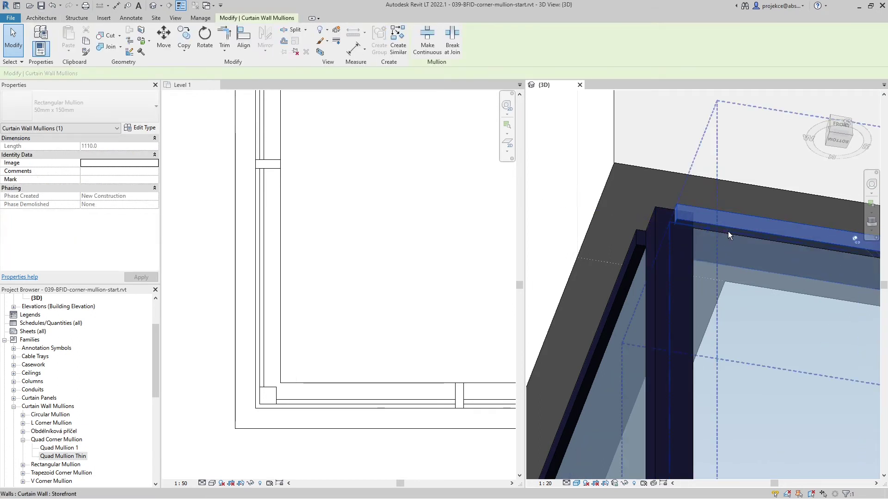
left_click(634, 237)
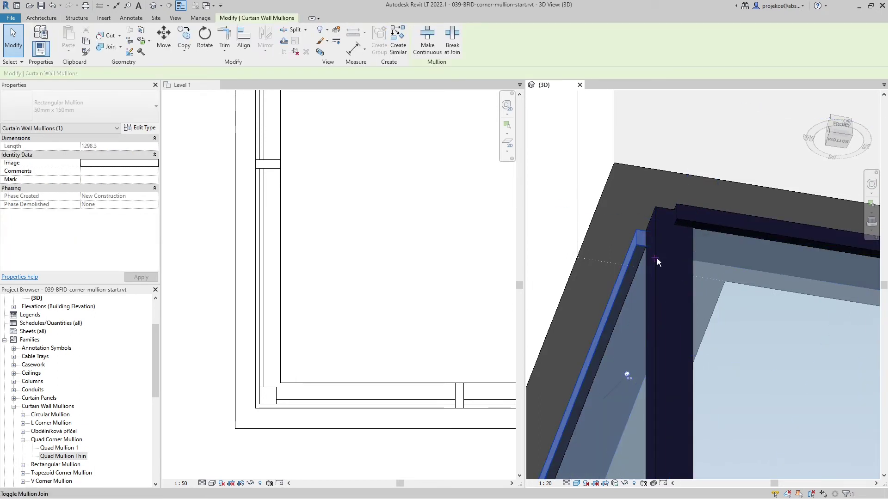
key("Escape")
Orbit and zoom the 3D view to inspect the corner from outside.
scroll(656, 258, "down", 4)
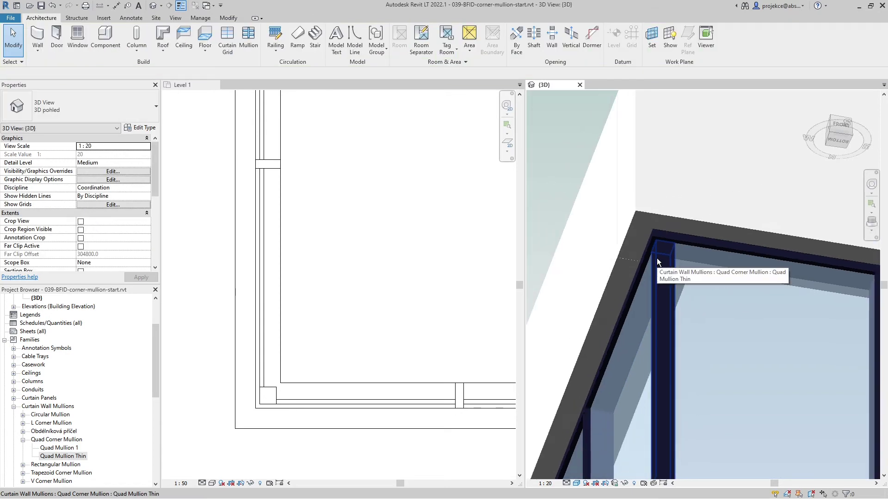
middle_click_drag(657, 258, 697, 396, "shift")
scroll(695, 331, "up", 2)
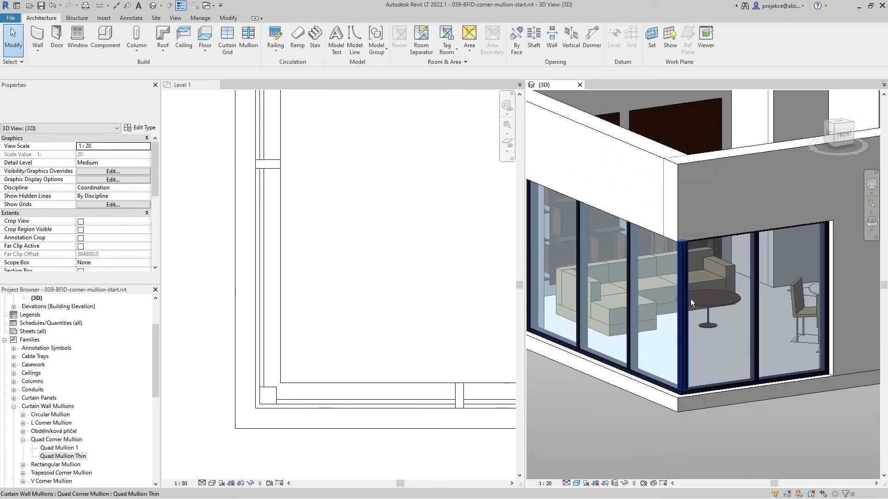
scroll(692, 370, "up", 5)
scroll(685, 405, "up", 5)
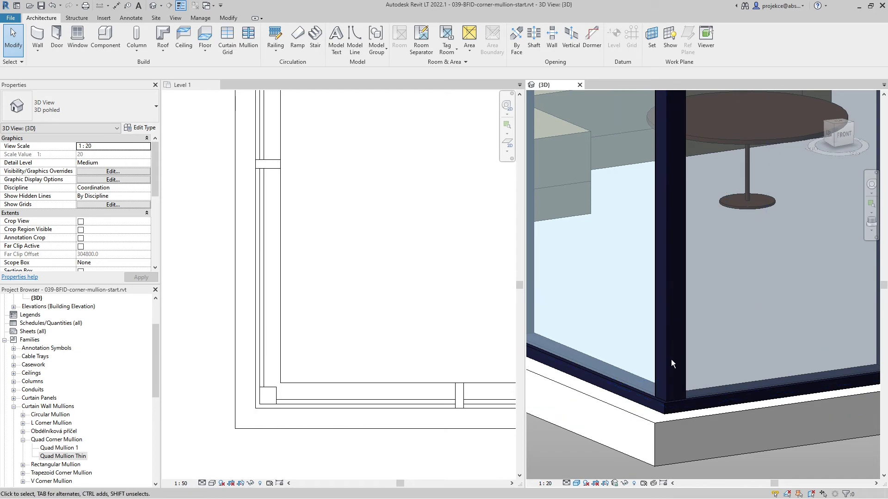
scroll(669, 347, "down", 3)
Activate the Level 1 plan and turn off Thin Lines with TL.
key("ctrl+Tab")
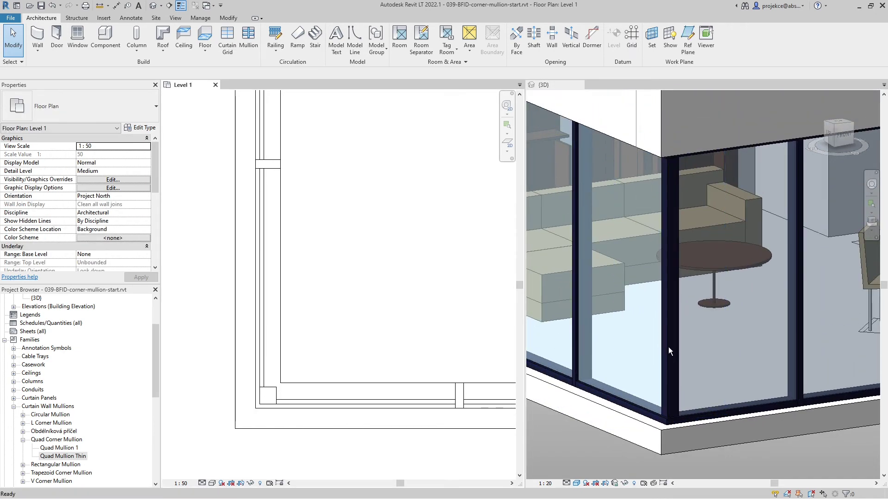
key("t")
key("l")
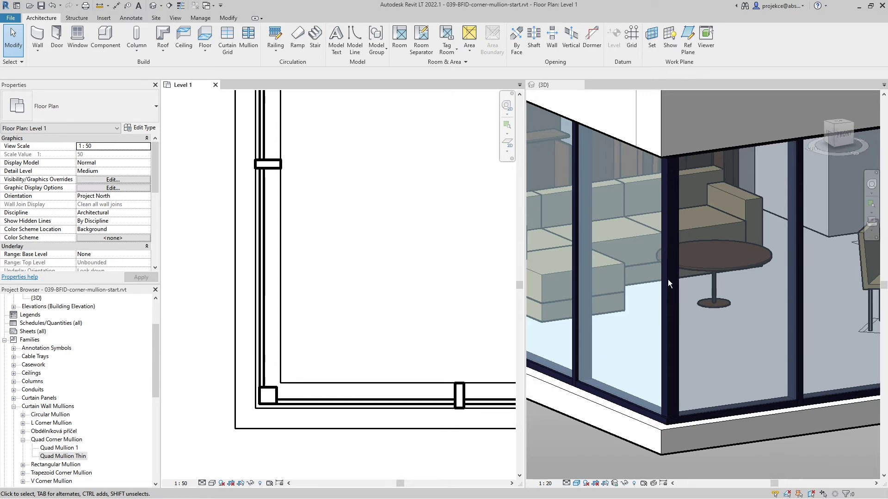
Delete the corner mullion in plan and zoom the 3D view on the post-free corner.
left_click(275, 400)
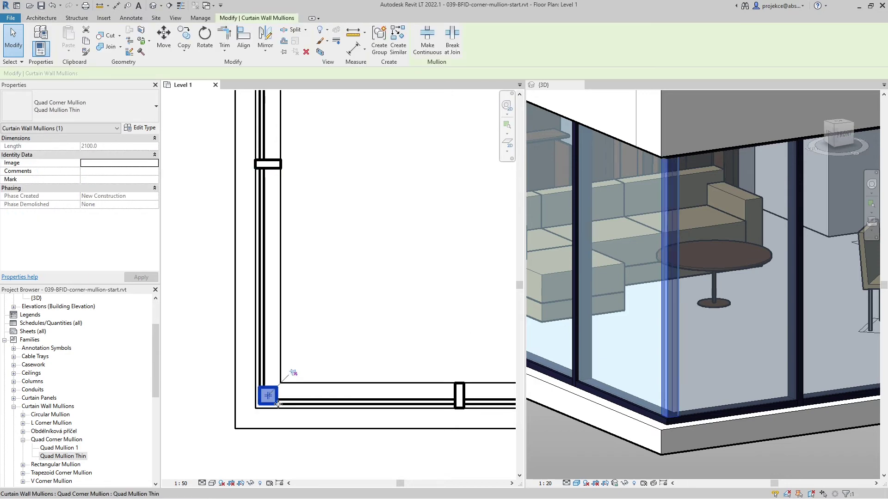
key("Delete")
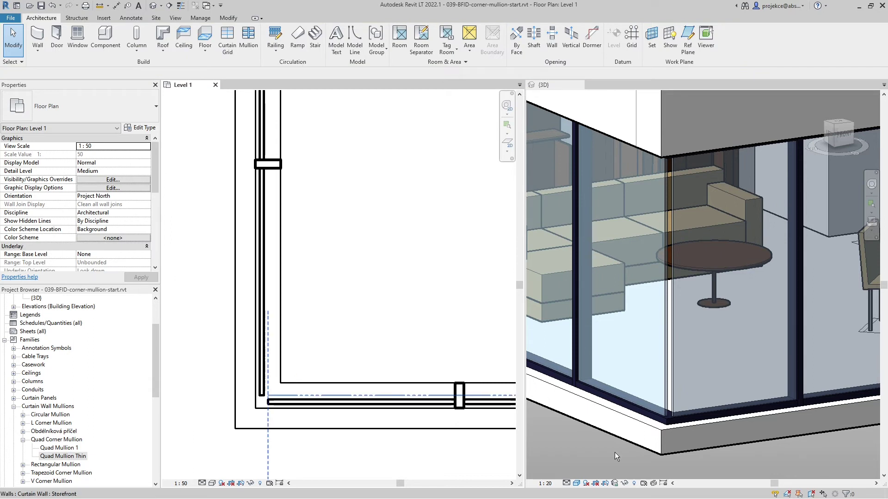
left_click(642, 371)
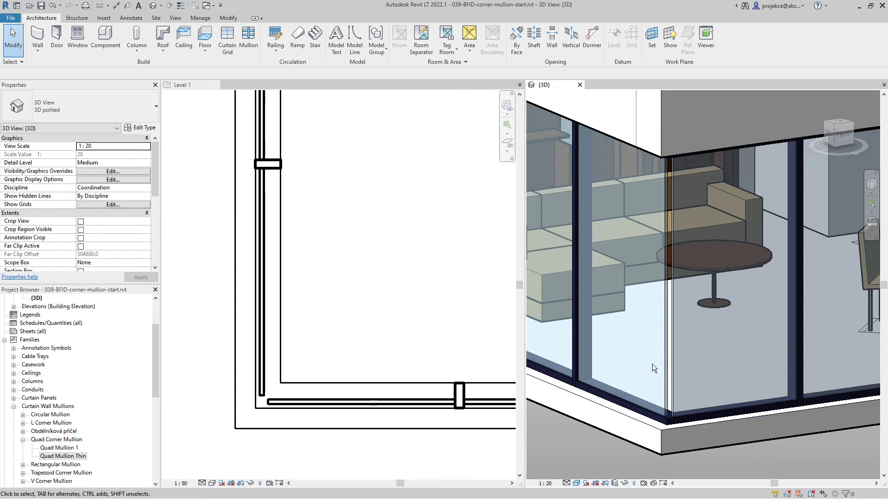
scroll(666, 394, "up", 3)
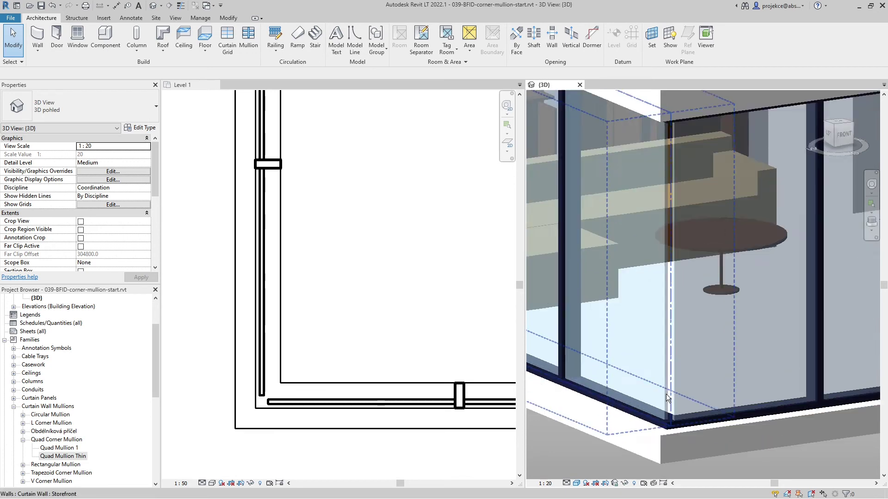
scroll(666, 394, "up", 3)
scroll(665, 418, "down", 5)
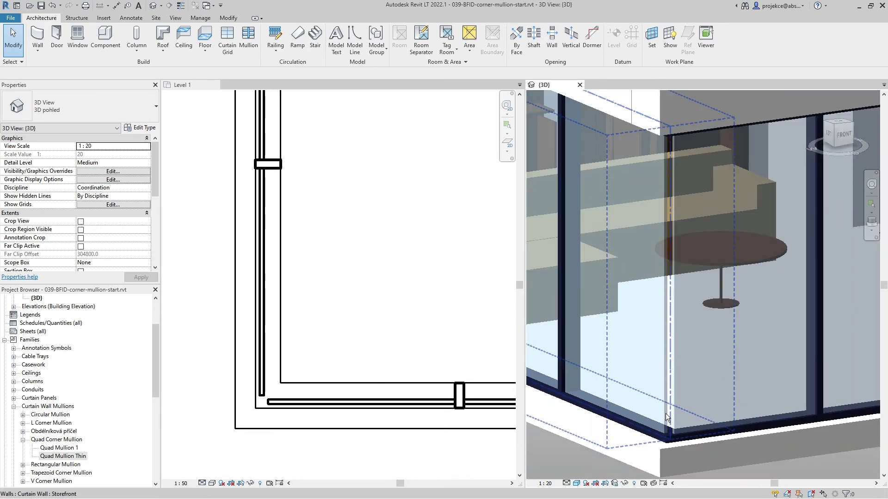
Pan the Level 1 plan to the corner and select the vertical wall's glazed panel.
left_click(355, 392)
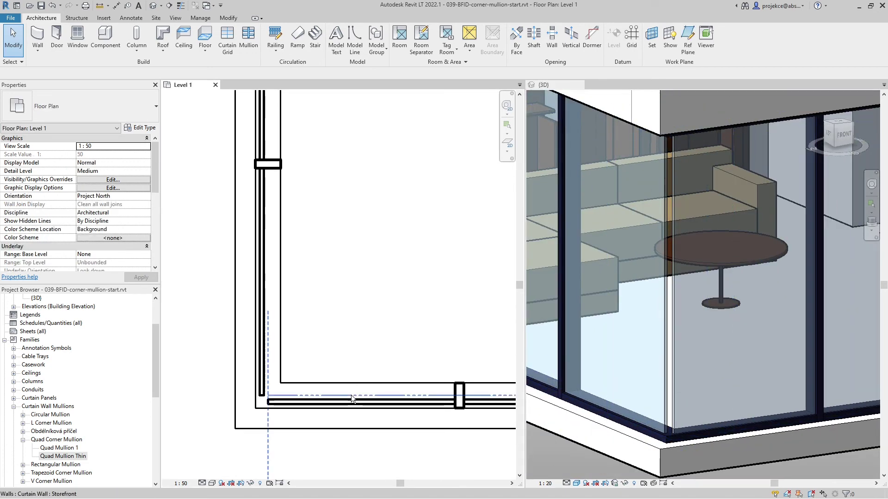
left_click(351, 395)
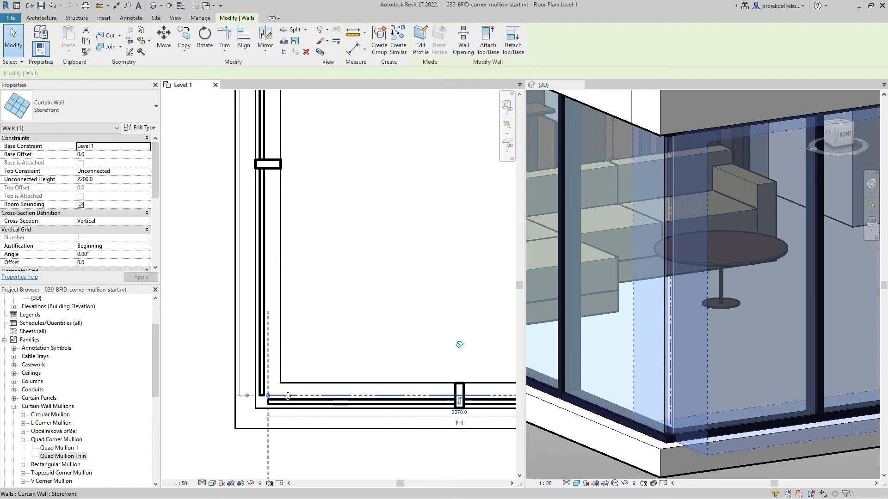
scroll(303, 401, "down", 2)
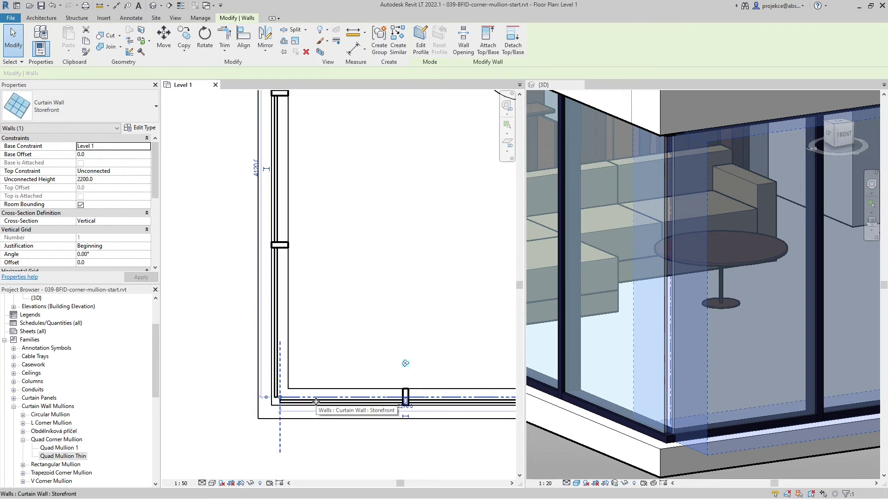
middle_click_drag(344, 399, 291, 400)
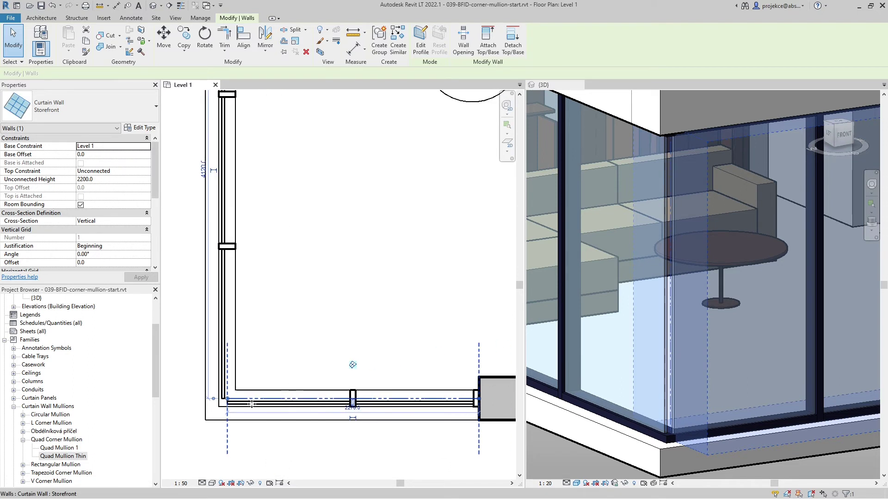
scroll(242, 407, "up", 3)
middle_click_drag(234, 416, 302, 423)
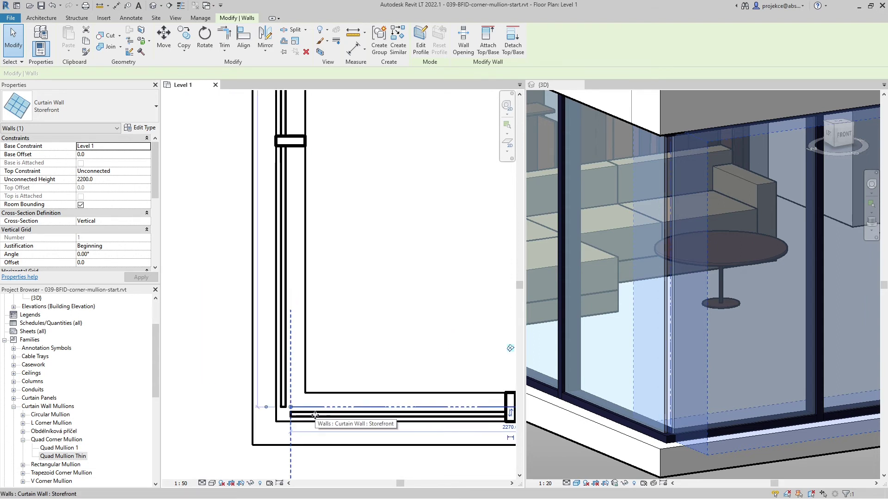
left_click(351, 378)
key("alt")
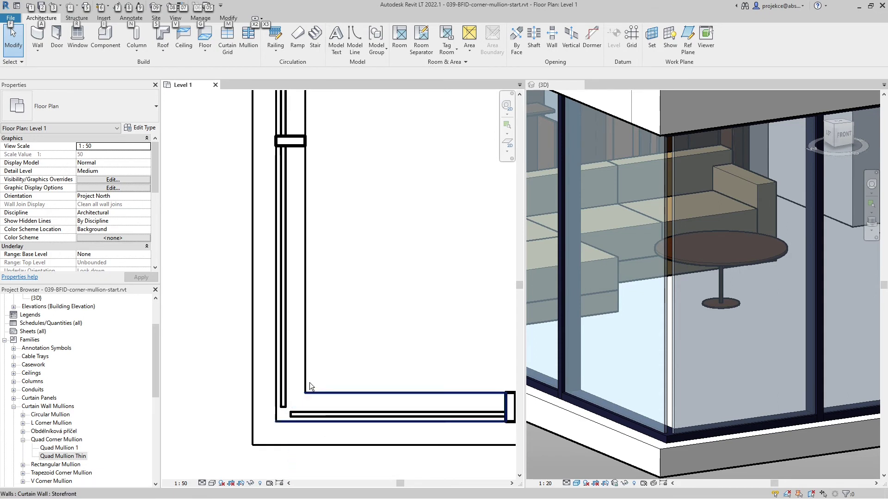
left_click(290, 281)
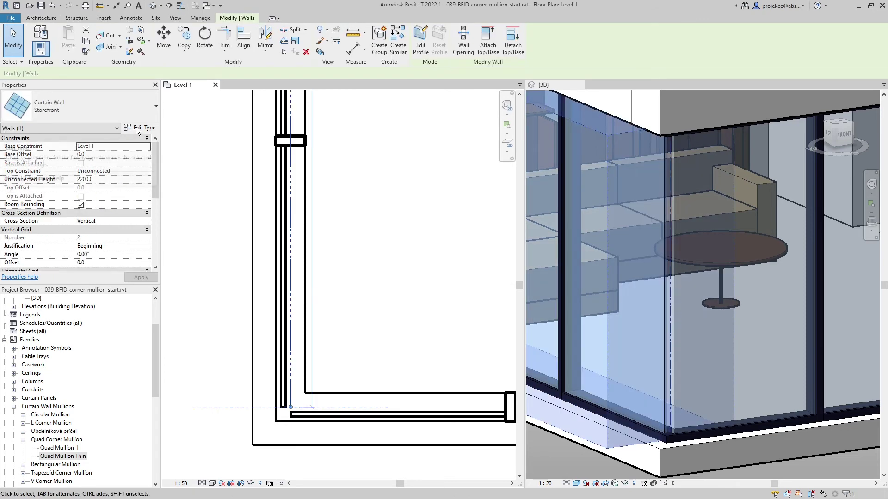
key("Escape")
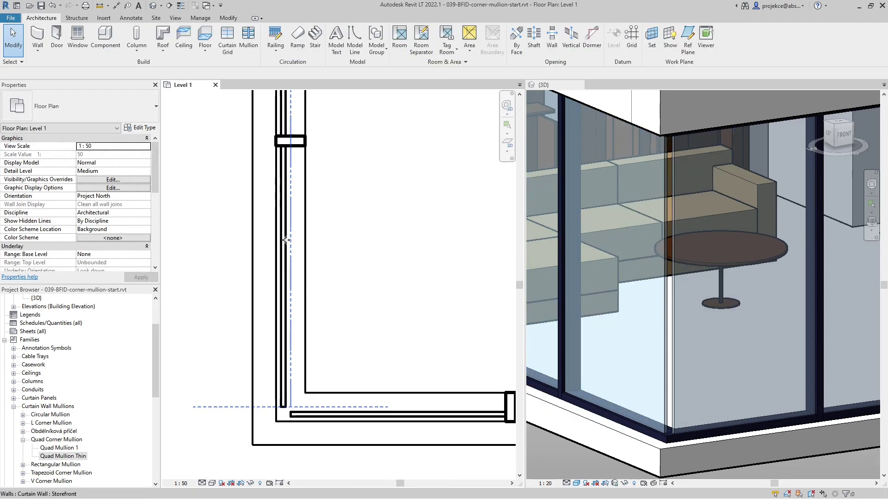
left_click(286, 240)
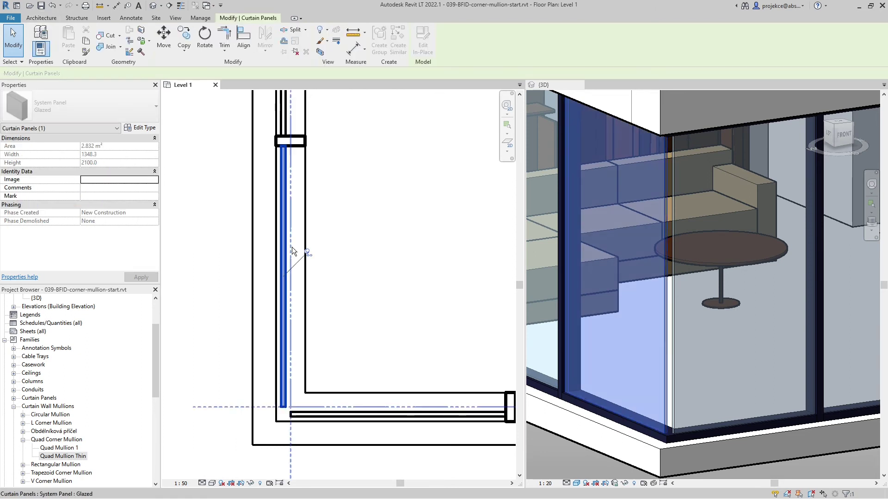
Change the Glazed panel type's Offset from 37.0 to 0.
left_click(141, 129)
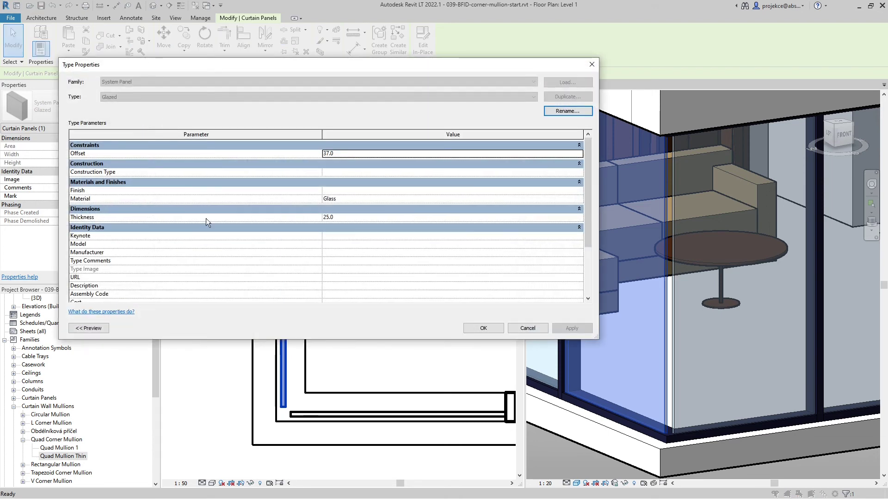
left_click_drag(204, 65, 350, 53)
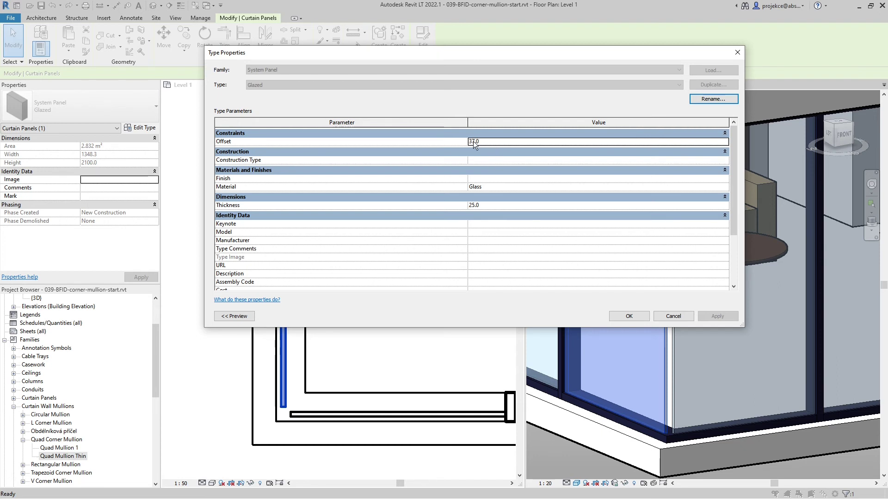
left_click(492, 140)
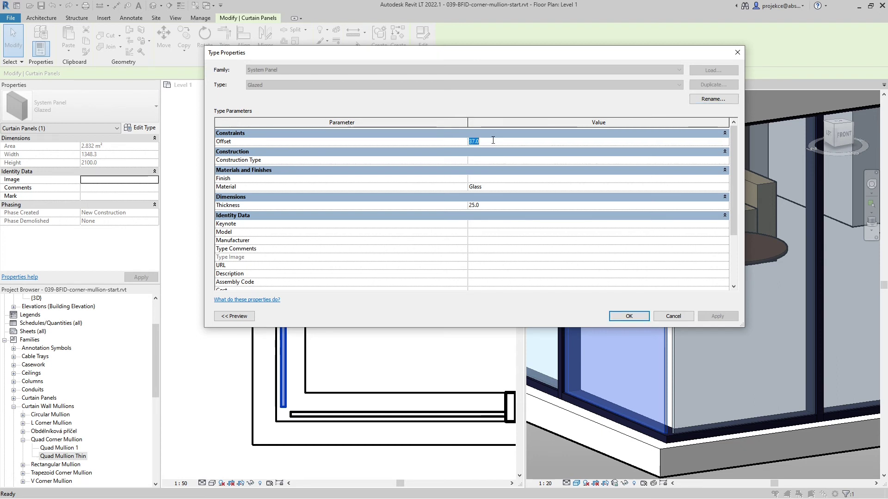
type("0")
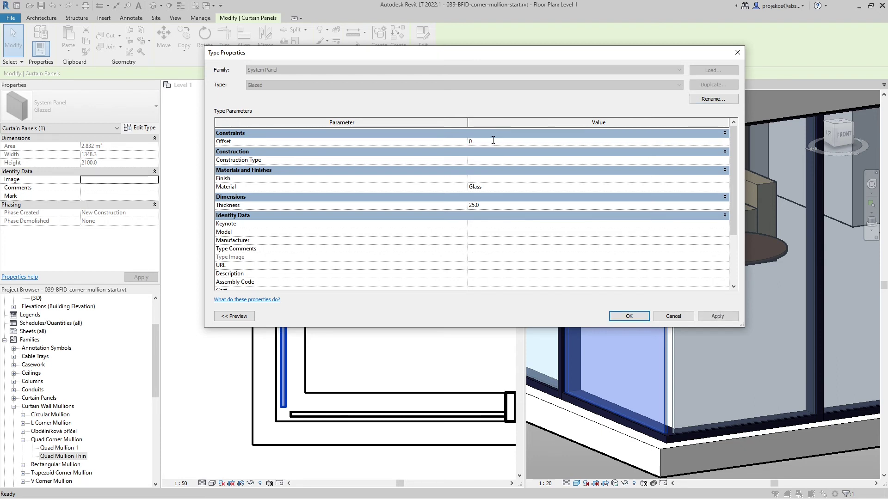
left_click(629, 316)
middle_click_drag(355, 374, 343, 406)
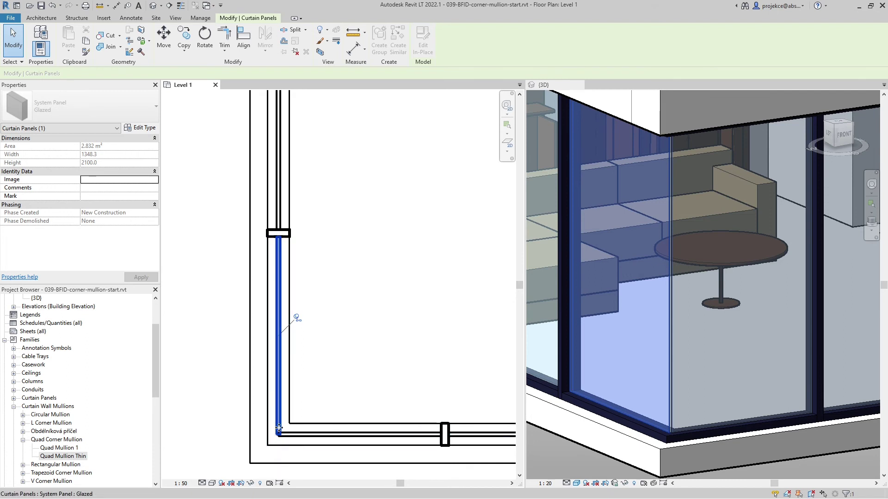
Zoom to the plan corner, switch on Thin Lines, and pre-highlight the glazed panel.
key("Escape")
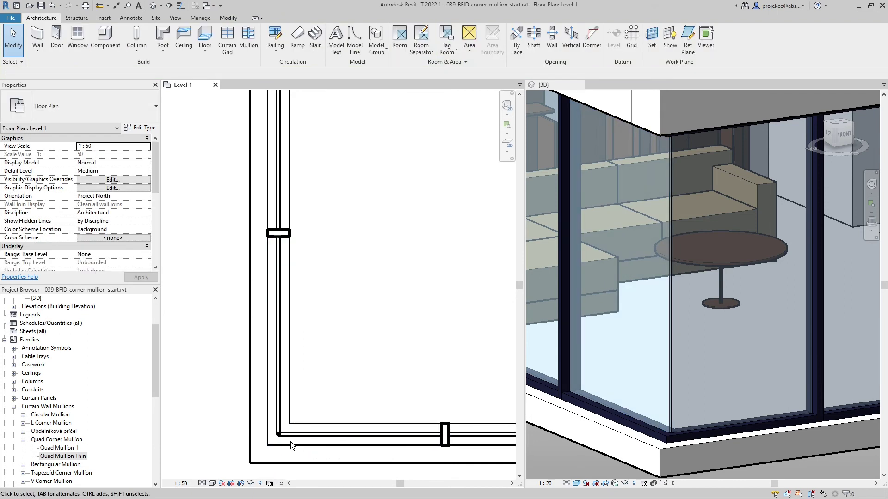
scroll(277, 451, "up", 3)
scroll(305, 379, "down", 2)
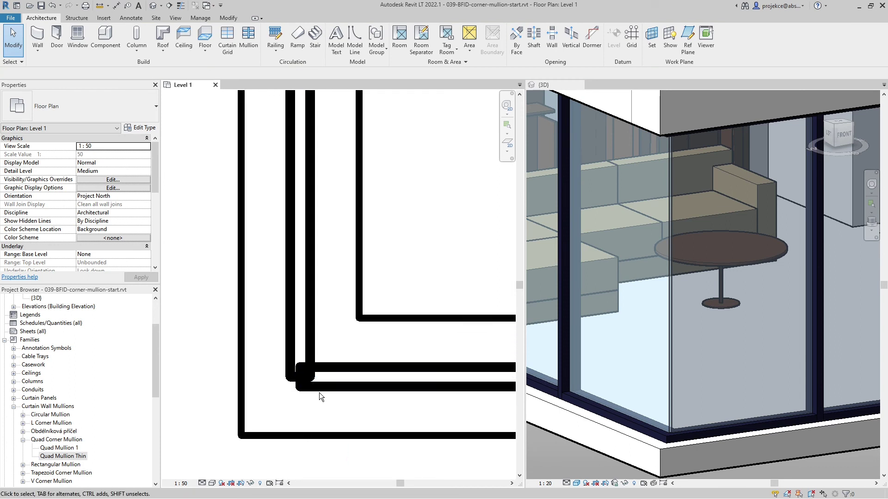
key("t")
key("l")
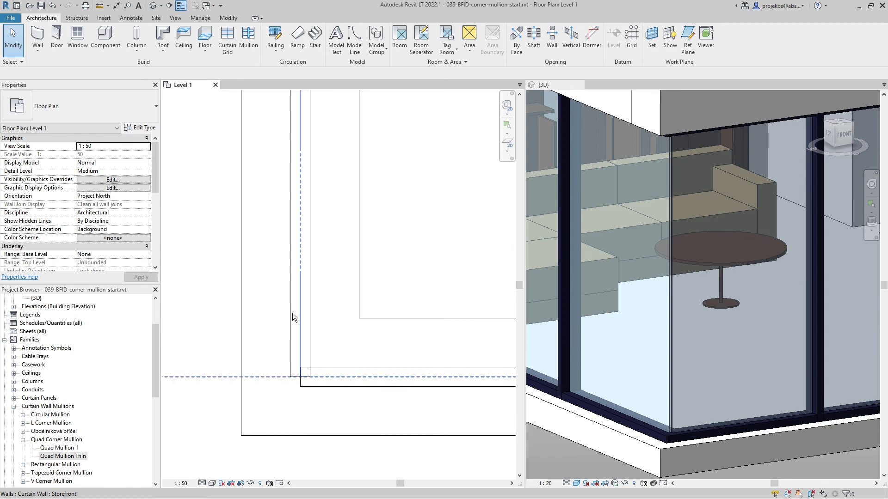
key("Tab")
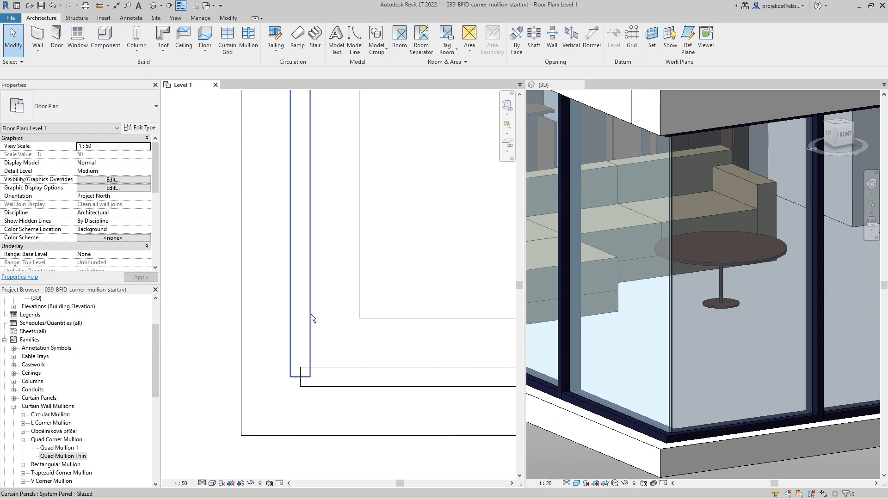
Set the Glazed panel type's Offset to 12.5.
left_click(311, 318)
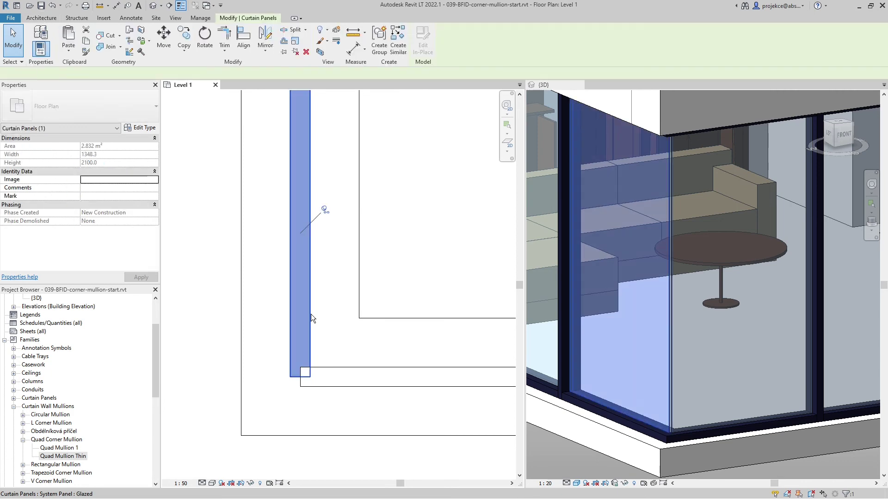
left_click(147, 128)
left_click(489, 203)
left_click(489, 204)
left_click(496, 142)
type("12.5")
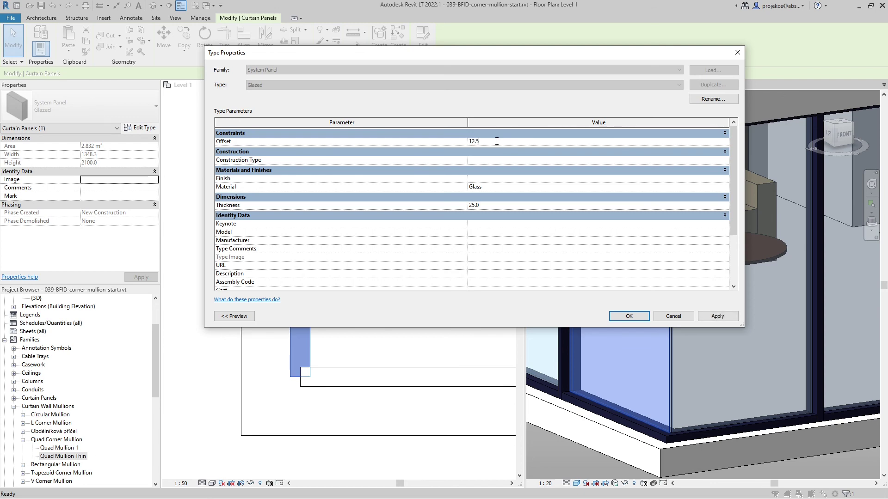
key("Tab")
left_click(638, 316)
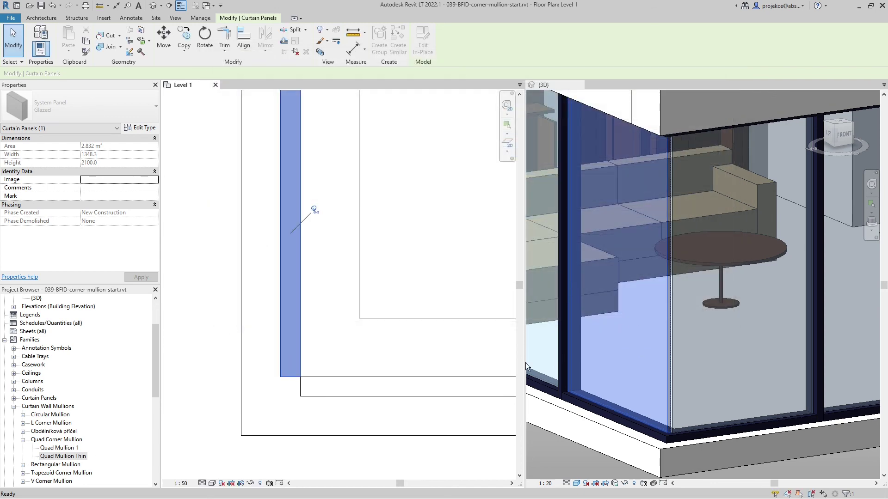
left_click(357, 382)
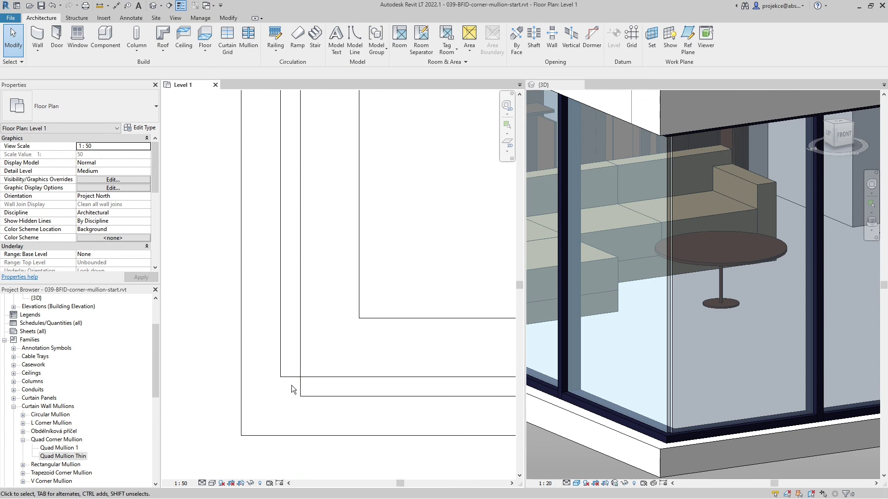
Reselect the glazed panel and change its type Offset to -12.5.
left_click(281, 274)
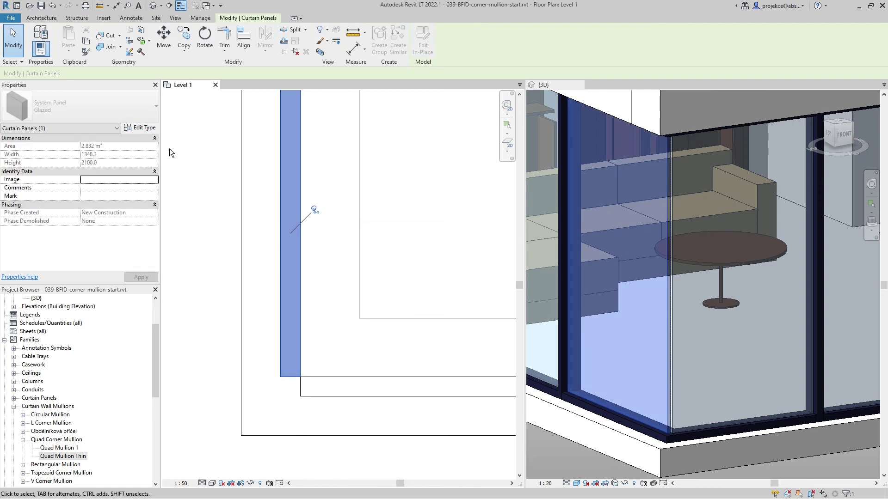
left_click(140, 127)
left_click(491, 142)
type("-12.5")
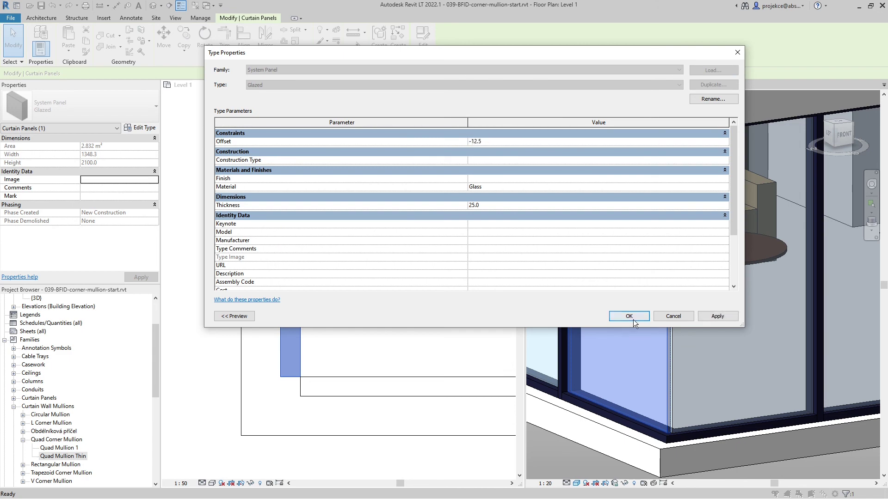
left_click(629, 316)
Turn Thin Lines off, zoom out the plan, and show the 3D view alone with TW.
key("Escape")
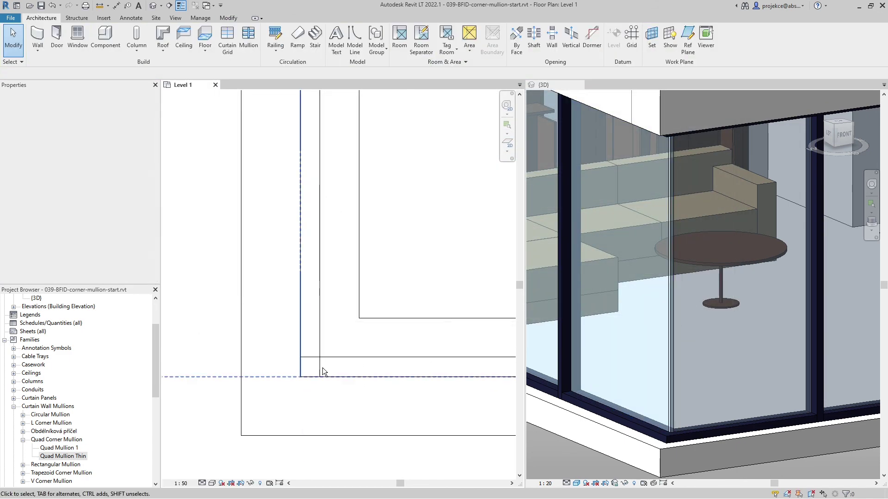
key("t")
key("l")
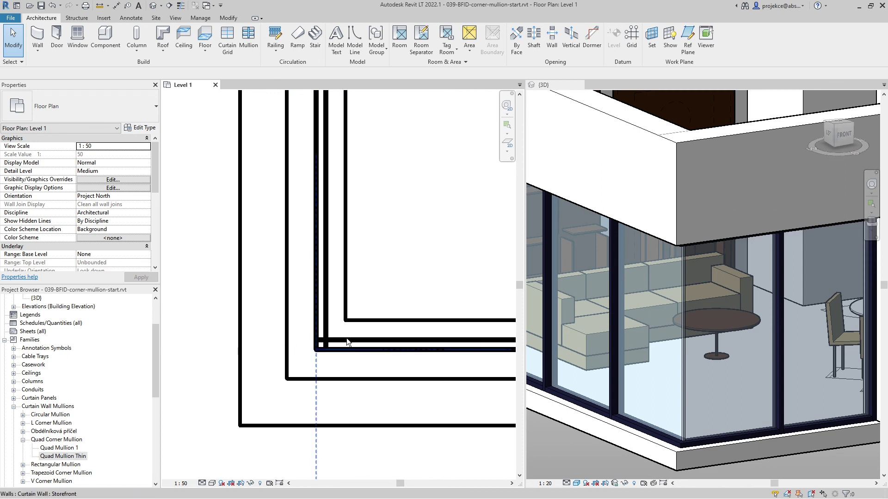
scroll(337, 354, "down", 3)
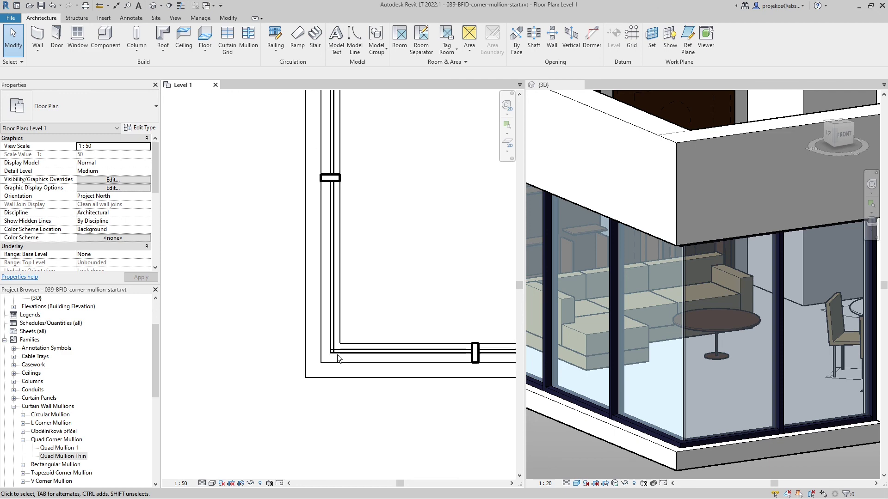
key("t")
key("w")
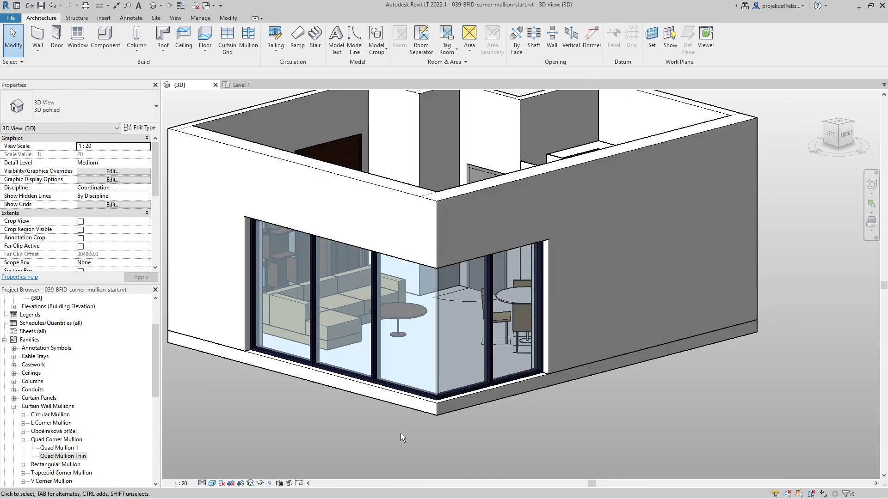